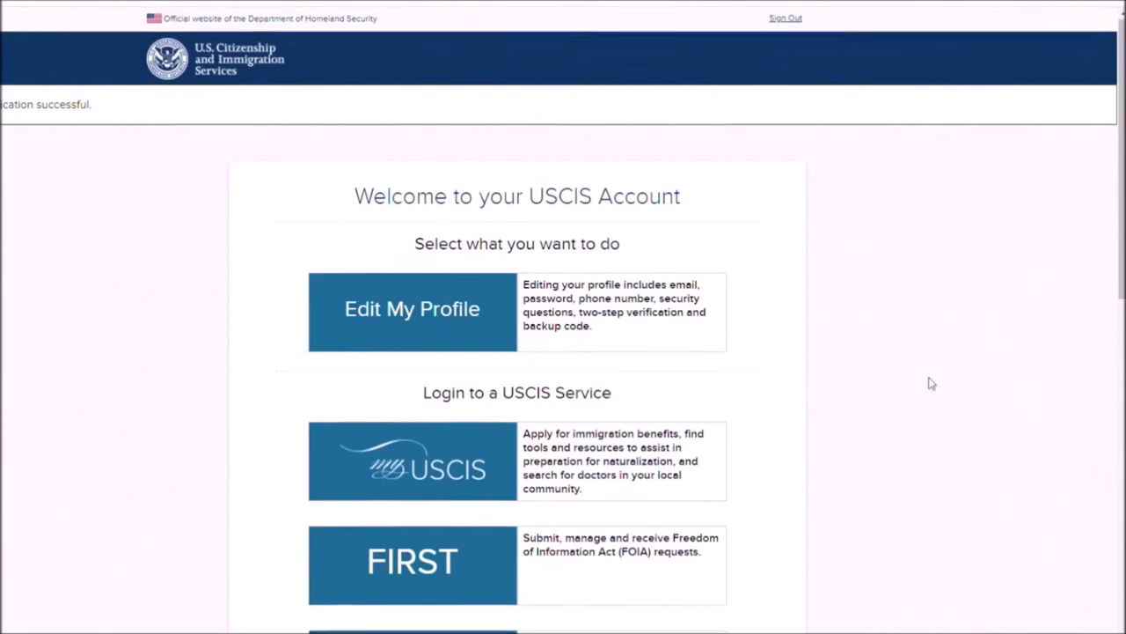
Step: Choose to file a form online and select the I-765 Application for Employment Authorization
{"action": "scroll", "coordinate": [933, 381], "scroll_direction": "down", "scroll_amount": 1}
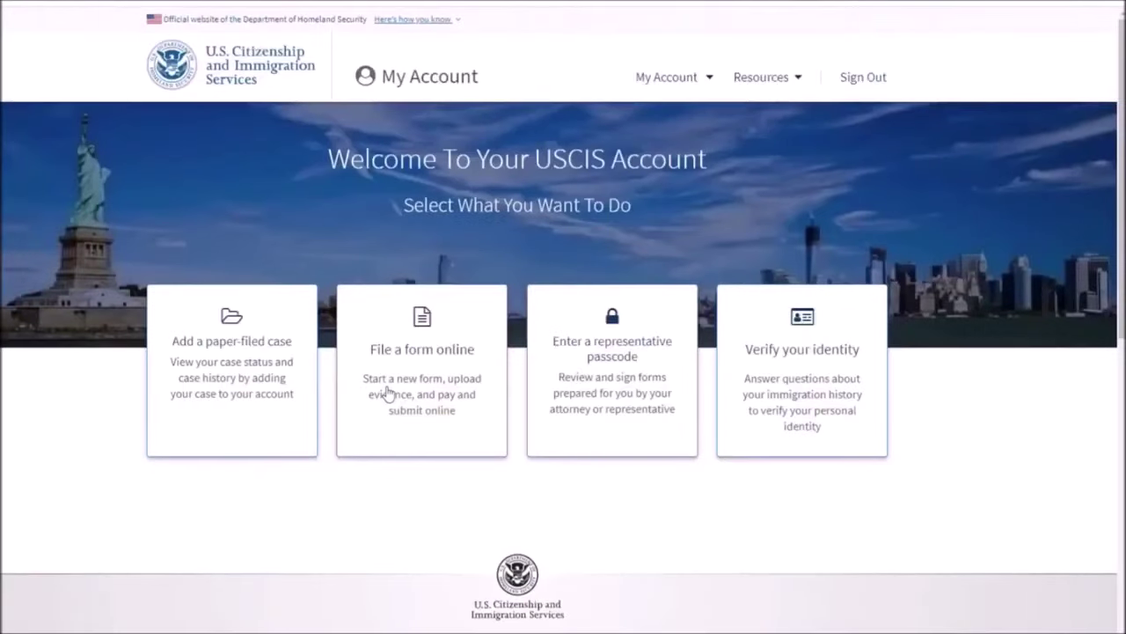
{"action": "left_click", "coordinate": [469, 331]}
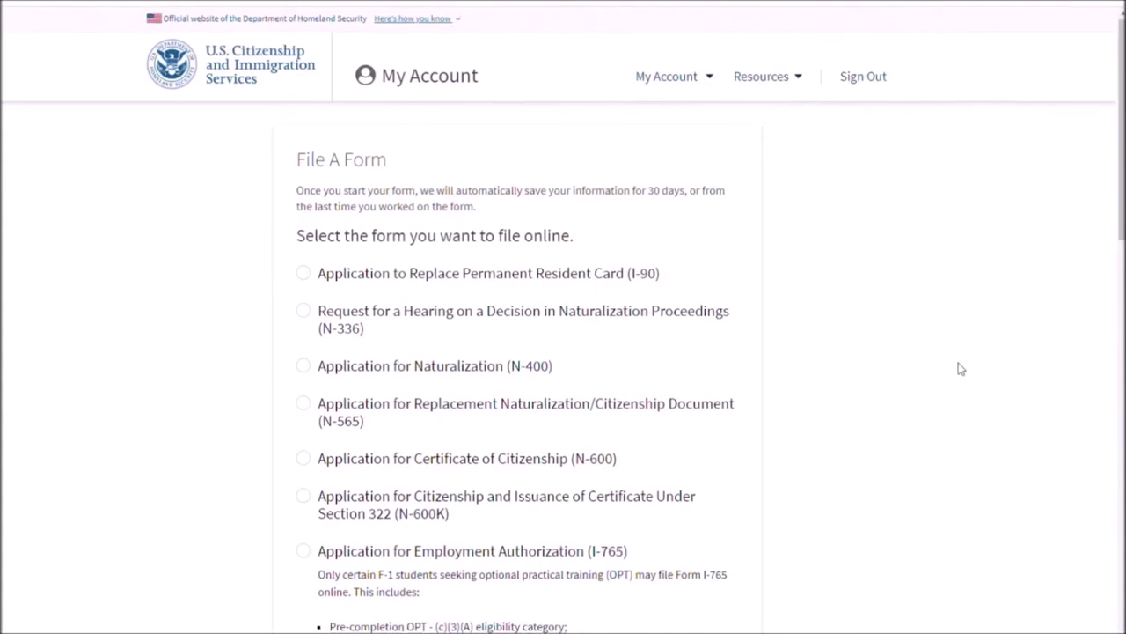
{"action": "scroll", "coordinate": [961, 369], "scroll_direction": "down", "scroll_amount": 3}
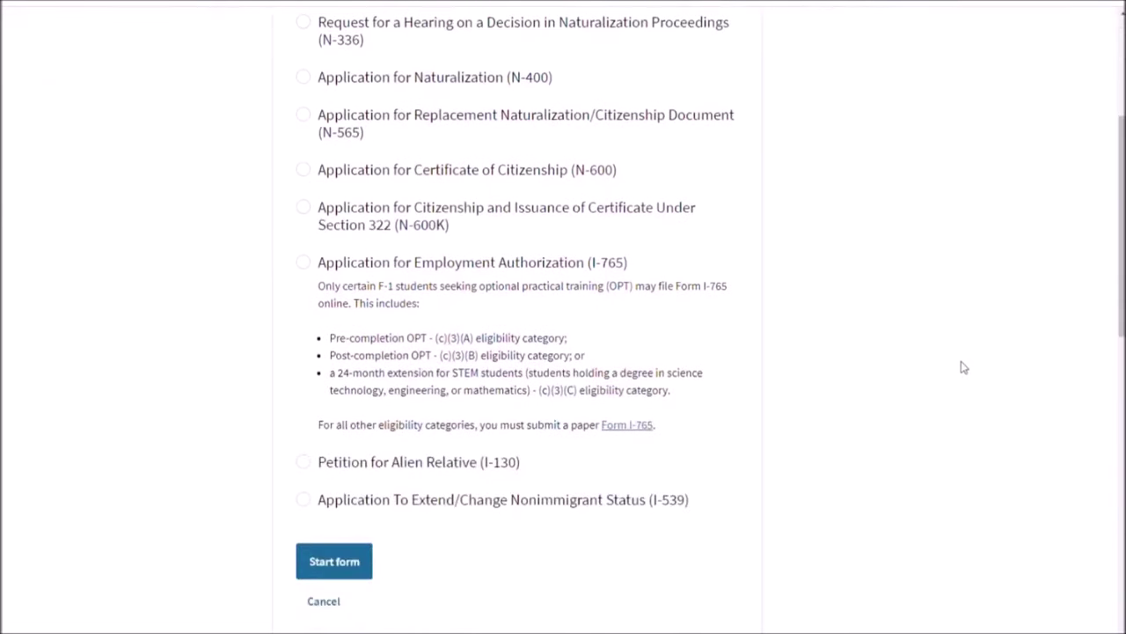
{"action": "left_click", "coordinate": [369, 274]}
Step: Start the I-765 and read through its overview to the Completing Your Form Online page
{"action": "left_click", "coordinate": [357, 565]}
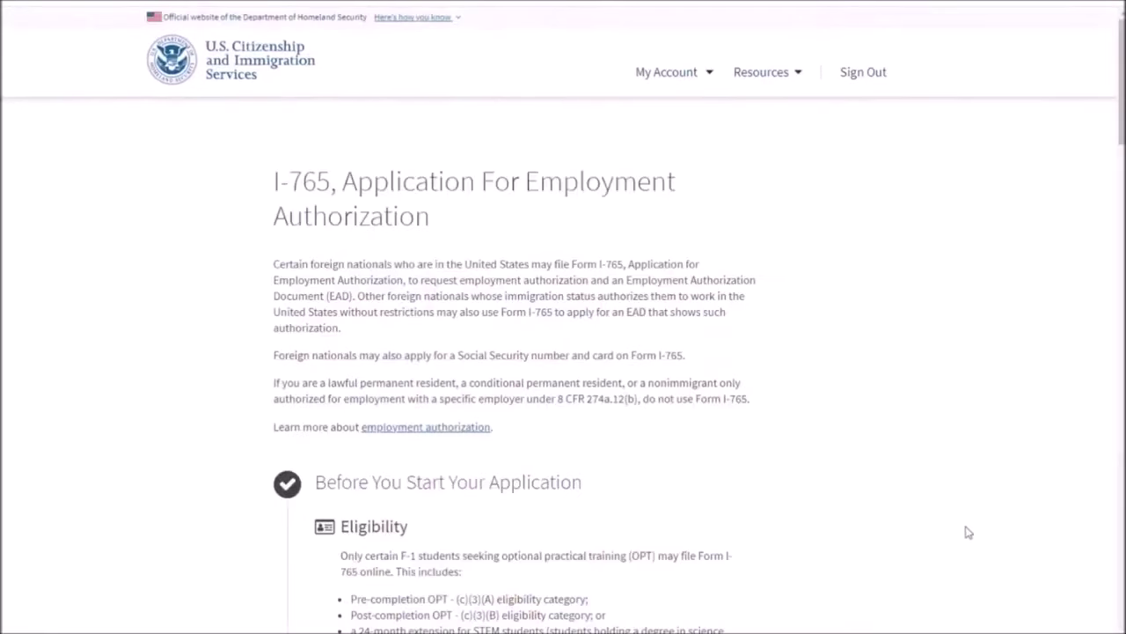
{"action": "scroll", "coordinate": [1017, 499], "scroll_direction": "down", "scroll_amount": 5}
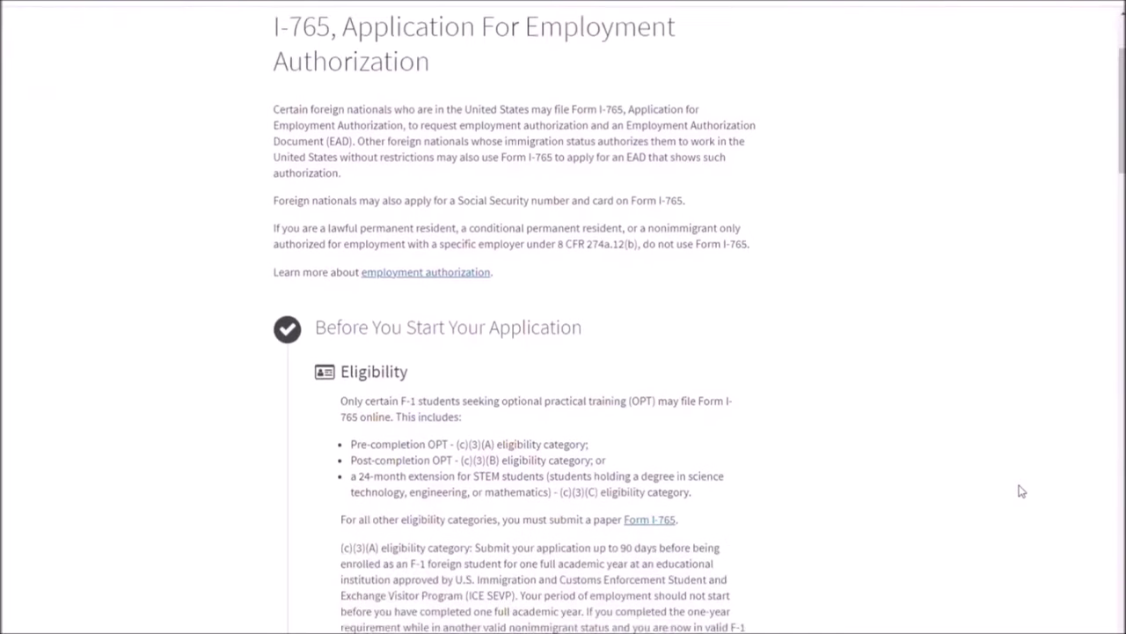
{"action": "scroll", "coordinate": [1020, 491], "scroll_direction": "down", "scroll_amount": 5}
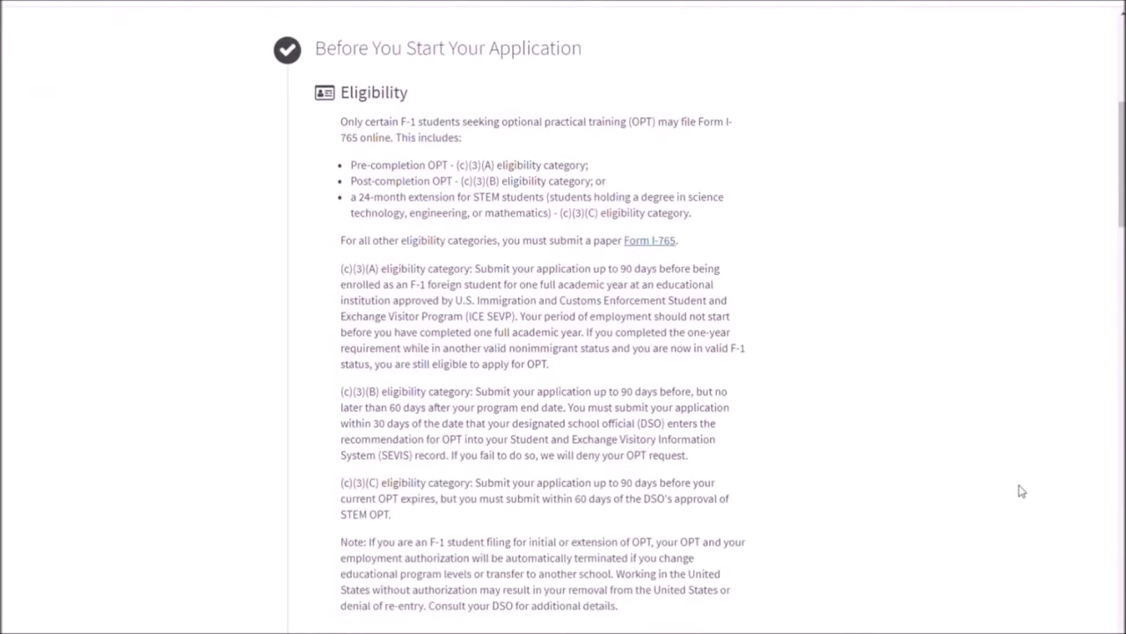
{"action": "scroll", "coordinate": [1021, 491], "scroll_direction": "down", "scroll_amount": 5}
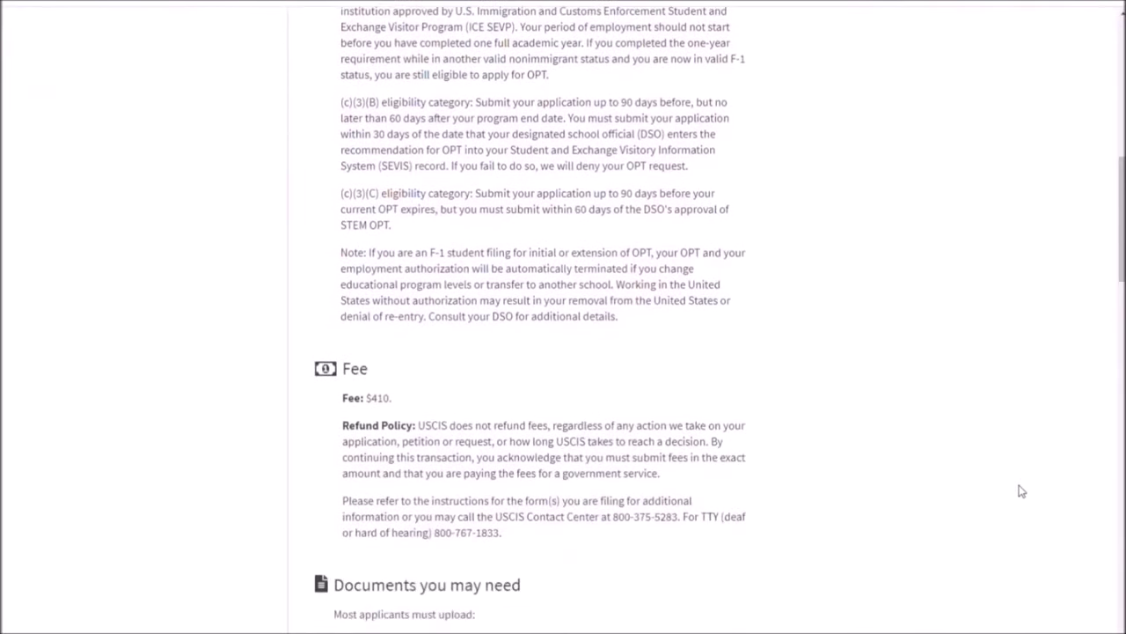
{"action": "scroll", "coordinate": [1021, 491], "scroll_direction": "down", "scroll_amount": 5}
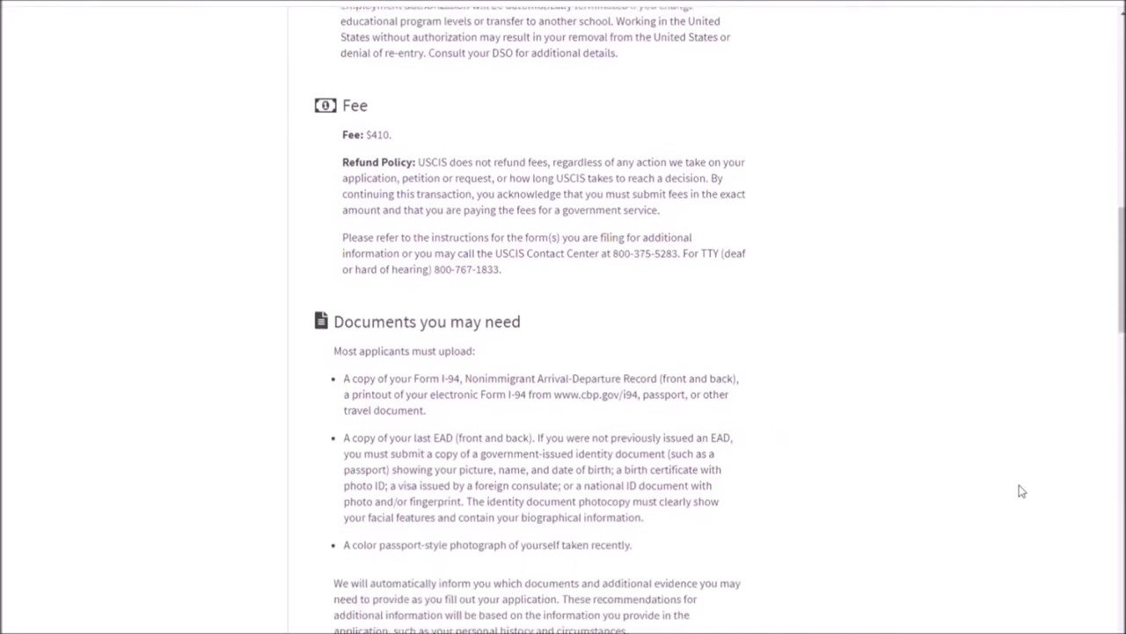
{"action": "scroll", "coordinate": [1021, 491], "scroll_direction": "down", "scroll_amount": 5}
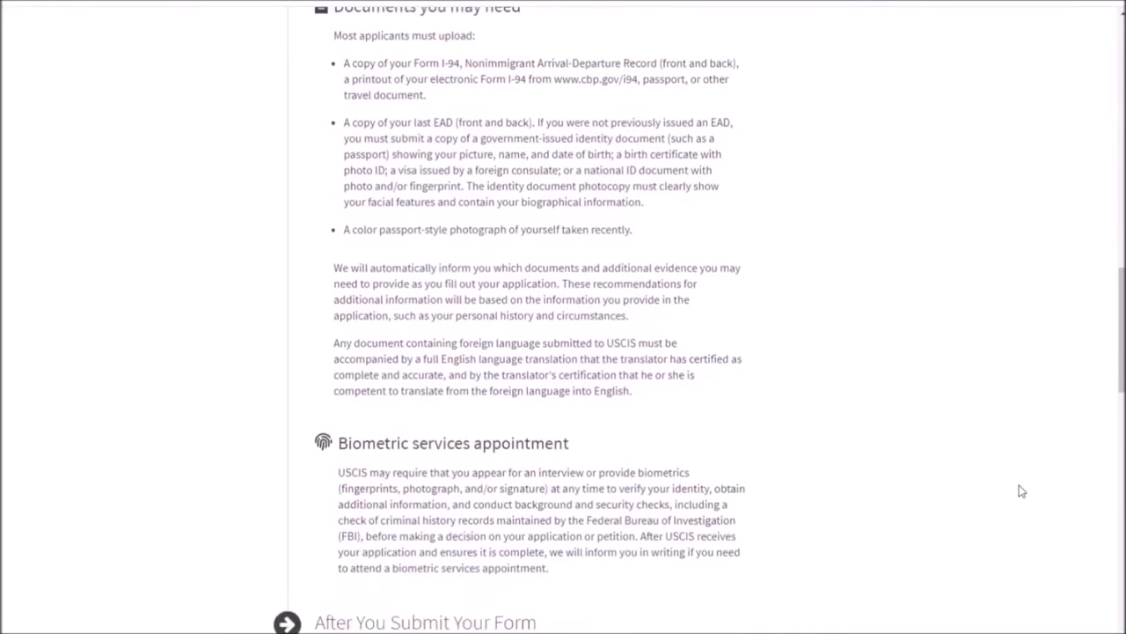
{"action": "scroll", "coordinate": [1021, 491], "scroll_direction": "down", "scroll_amount": 4}
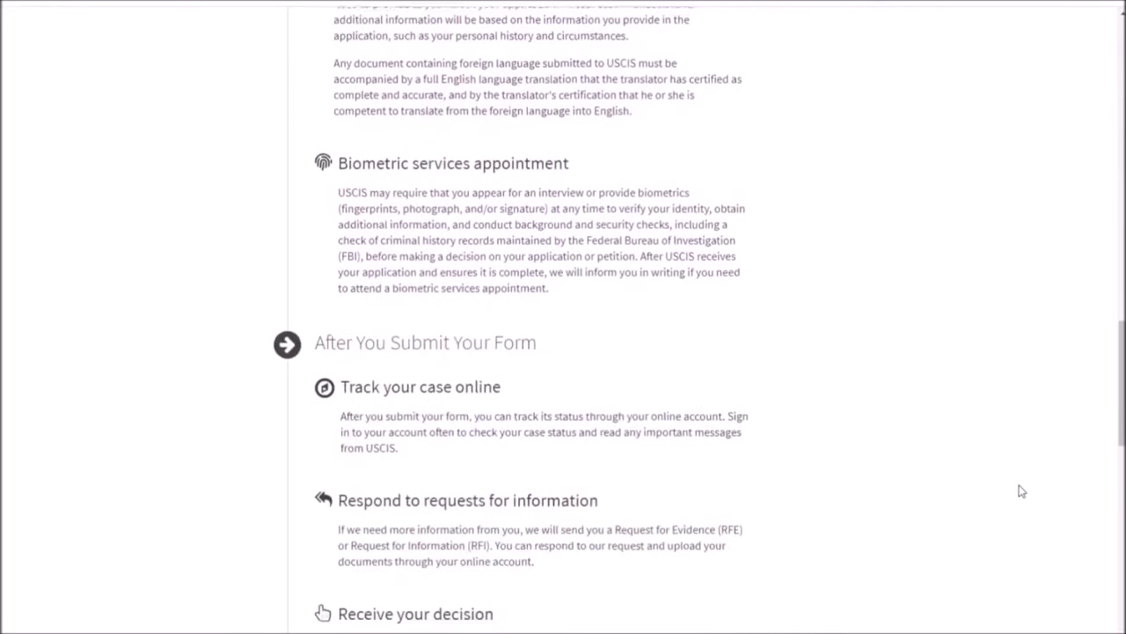
{"action": "scroll", "coordinate": [1021, 491], "scroll_direction": "down", "scroll_amount": 4}
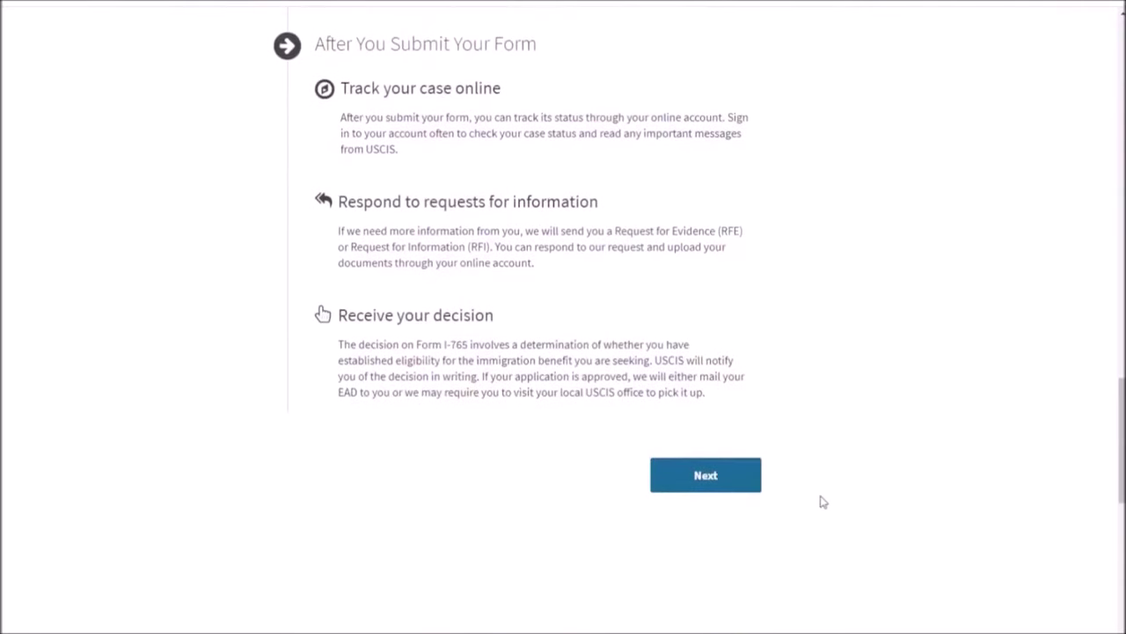
{"action": "left_click", "coordinate": [704, 480]}
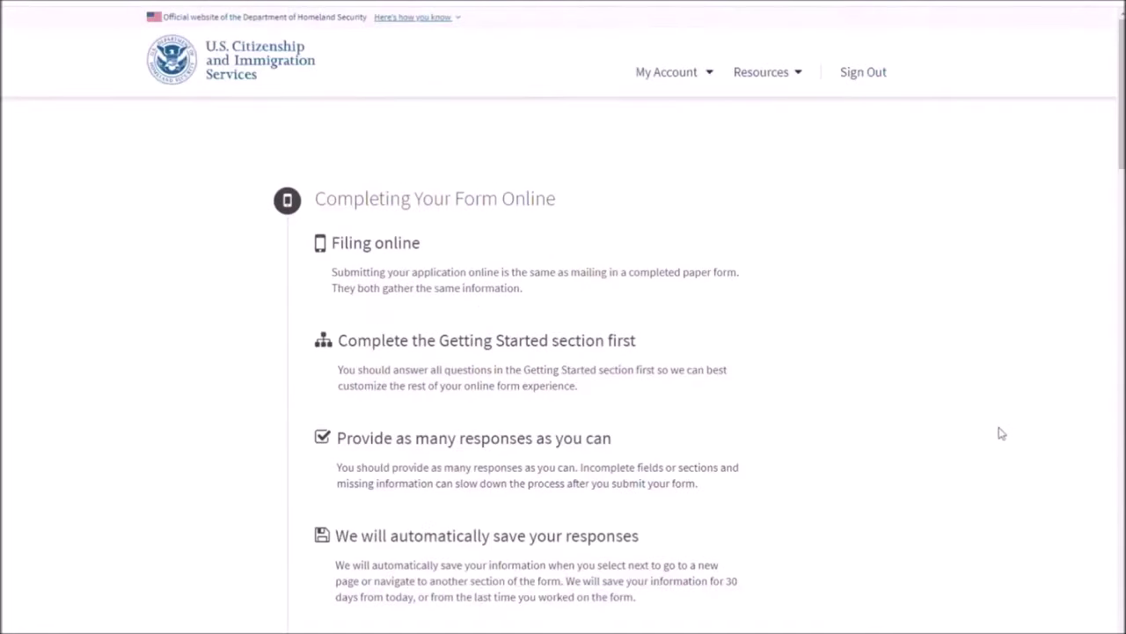
Step: Review the online-form instructions, privacy notice and security reminder, then begin the form
{"action": "scroll", "coordinate": [999, 433], "scroll_direction": "down", "scroll_amount": 5}
{"action": "scroll", "coordinate": [1000, 433], "scroll_direction": "down", "scroll_amount": 4}
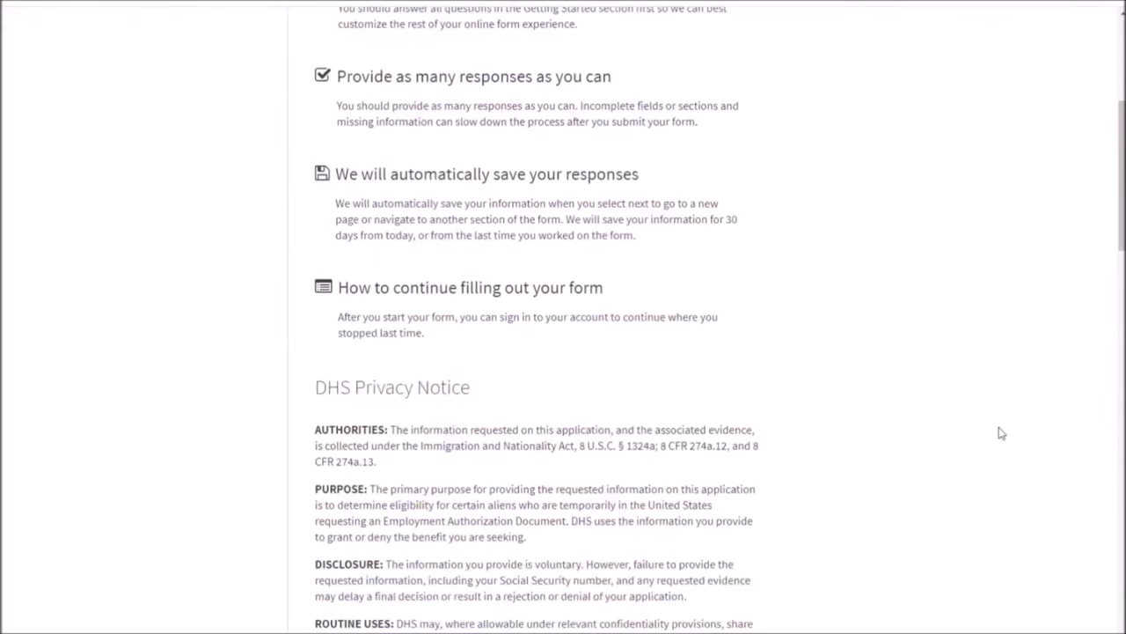
{"action": "scroll", "coordinate": [1000, 433], "scroll_direction": "down", "scroll_amount": 5}
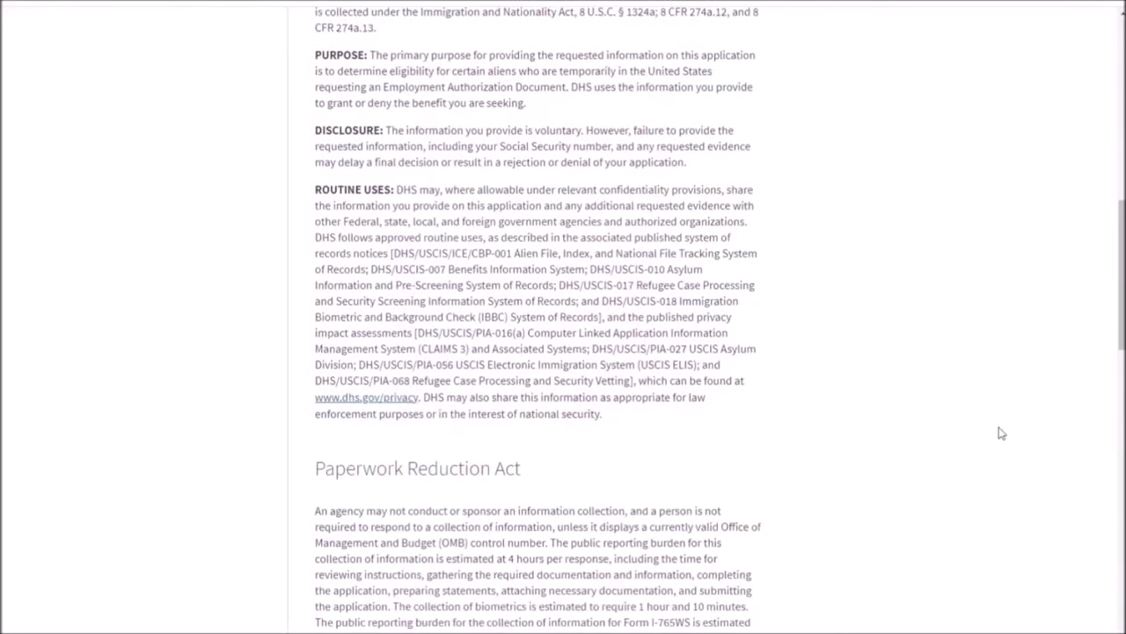
{"action": "scroll", "coordinate": [1000, 433], "scroll_direction": "down", "scroll_amount": 4}
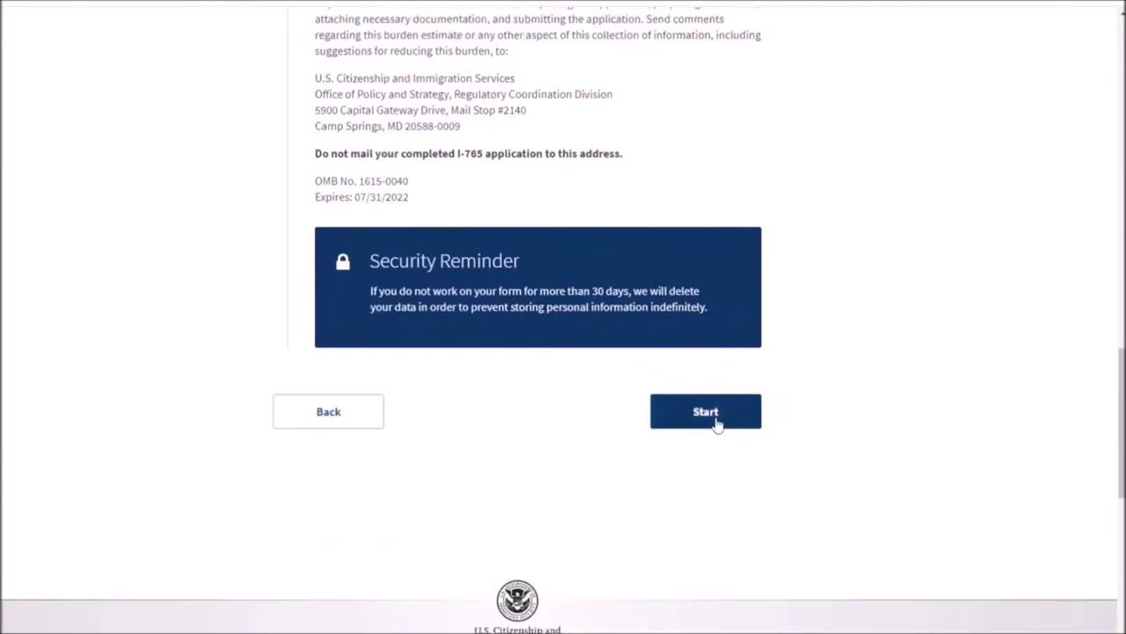
{"action": "left_click", "coordinate": [719, 425]}
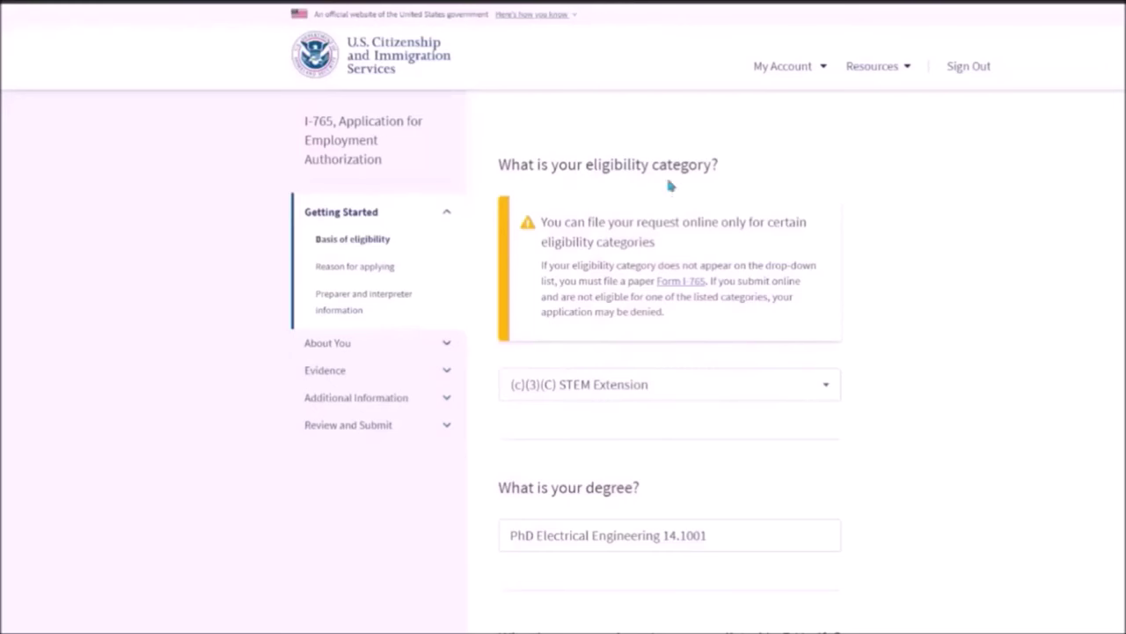
Step: Scroll the Basis of eligibility page showing (c)(3)(C) STEM Extension and PhD Electrical Engineering 14.1001
{"action": "scroll", "coordinate": [669, 185], "scroll_direction": "down", "scroll_amount": 1}
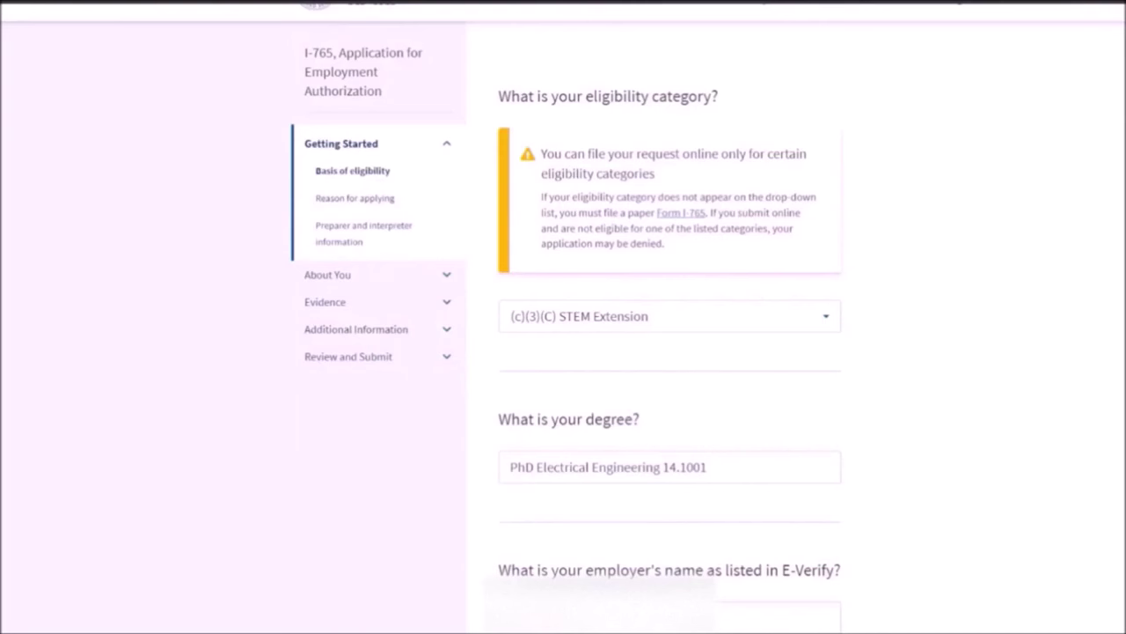
Step: Expand Additional Information in the form outline and go to its Additional information sub-page
{"action": "left_click", "coordinate": [445, 333]}
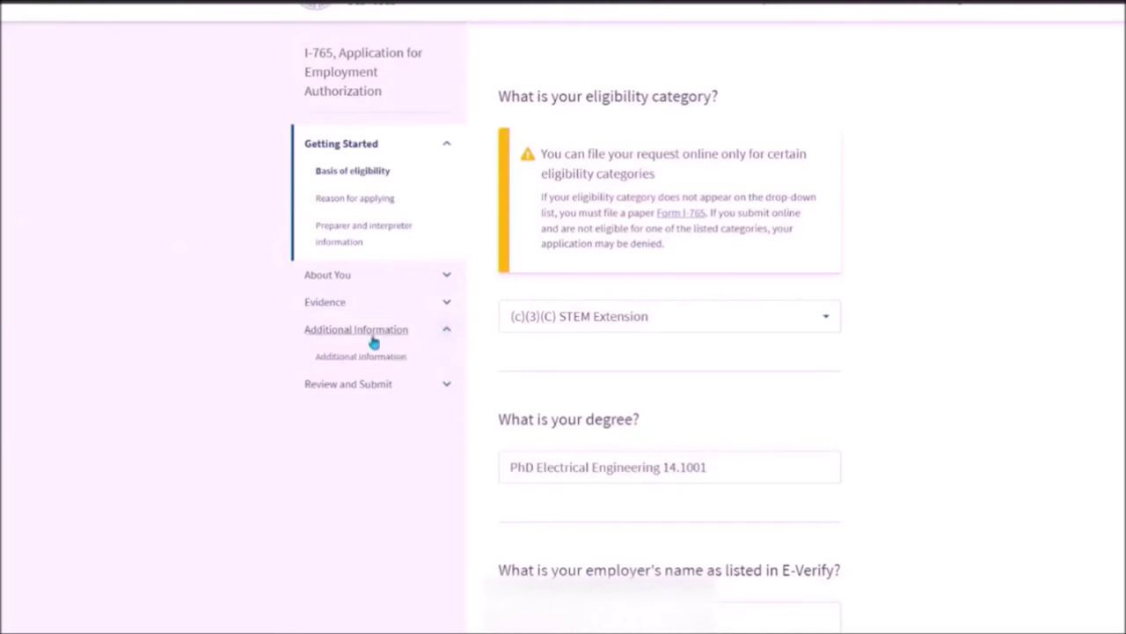
{"action": "left_click", "coordinate": [343, 358]}
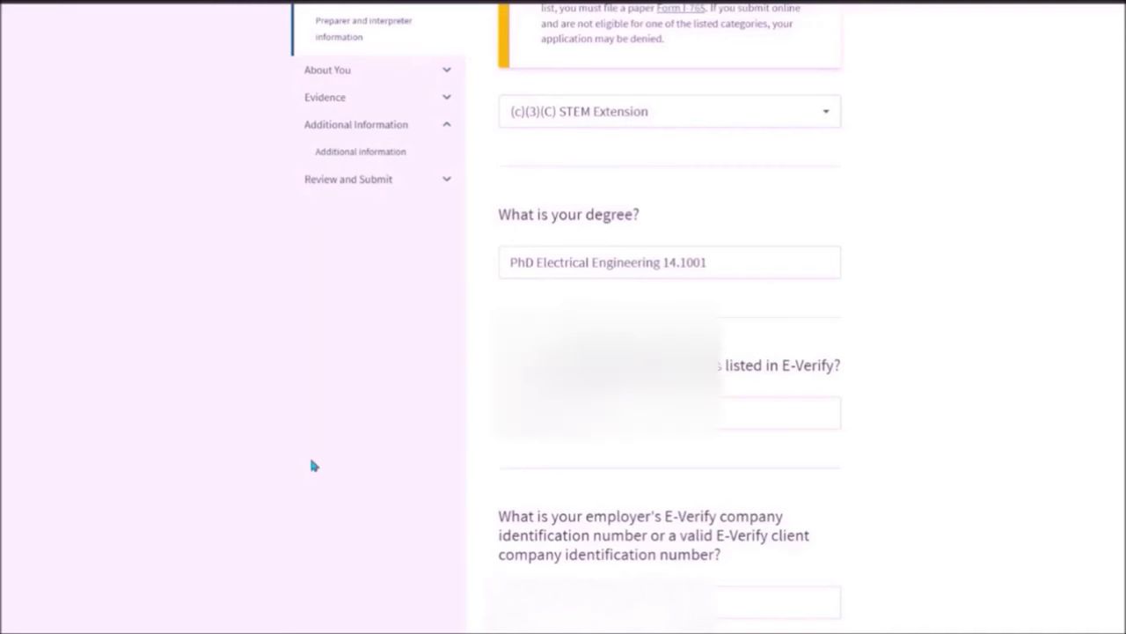
{"action": "scroll", "coordinate": [312, 464], "scroll_direction": "down", "scroll_amount": 1}
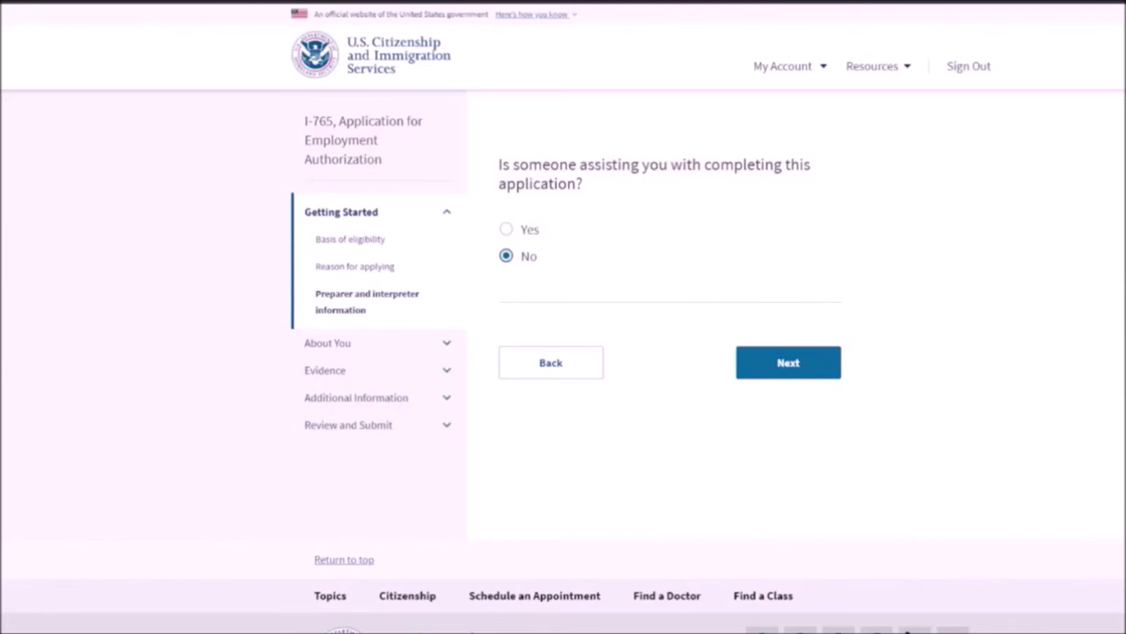
Step: With No selected for preparer assistance, continue past the preparer question
{"action": "left_click", "coordinate": [777, 372]}
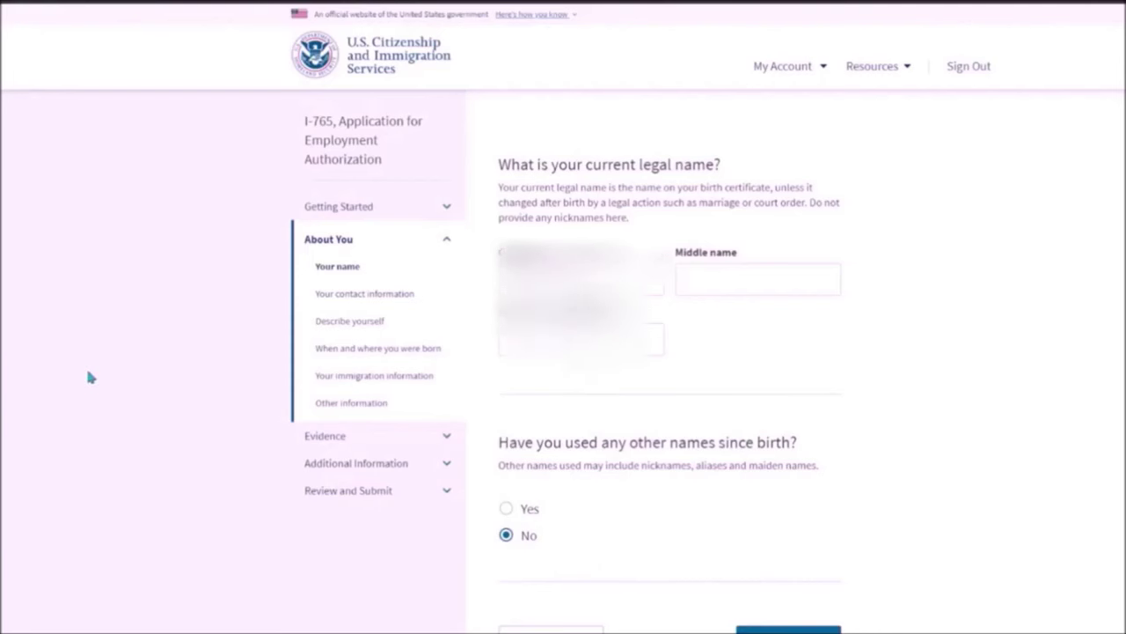
Step: Save the legal name with No for other names used, then scroll the contact information page
{"action": "scroll", "coordinate": [88, 376], "scroll_direction": "down", "scroll_amount": 1}
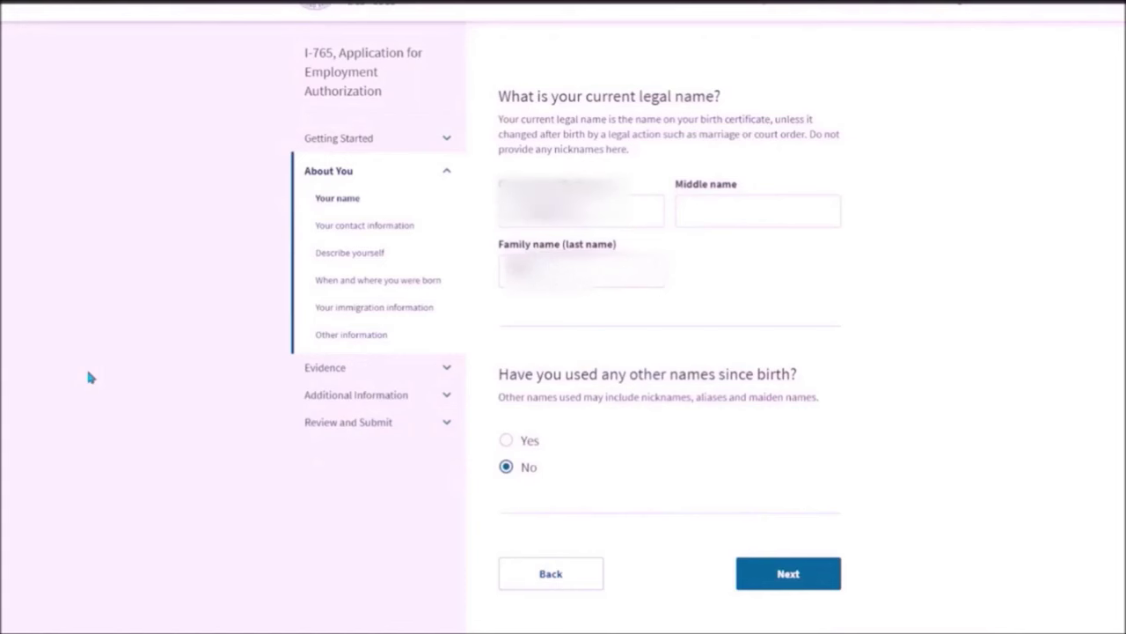
{"action": "left_click", "coordinate": [787, 576]}
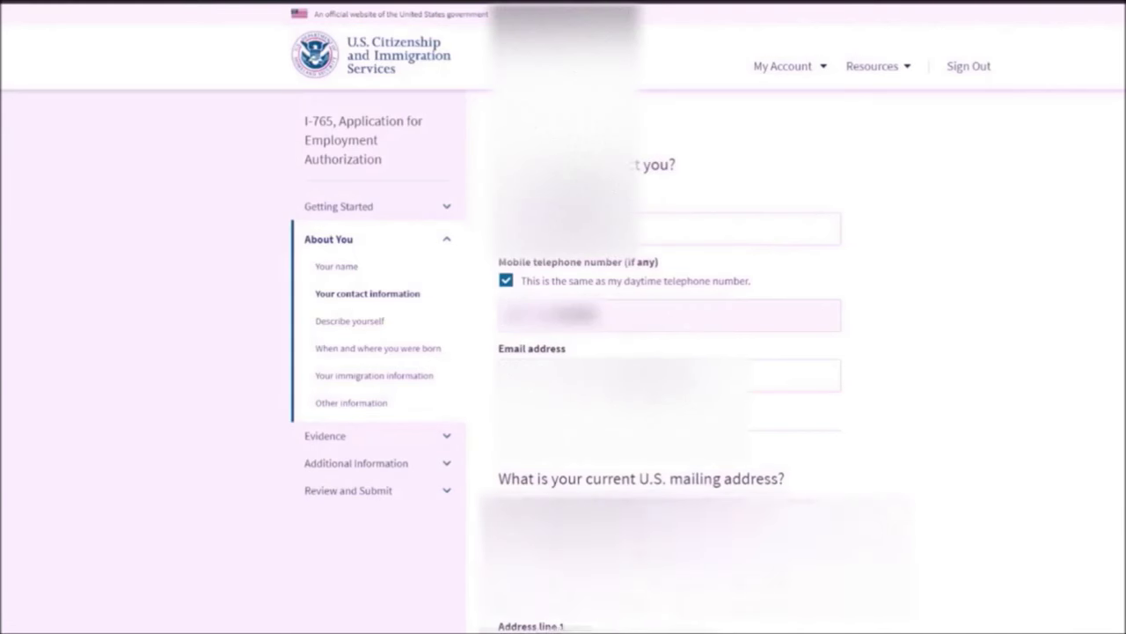
{"action": "scroll", "coordinate": [173, 304], "scroll_direction": "down", "scroll_amount": 2}
{"action": "scroll", "coordinate": [173, 304], "scroll_direction": "down", "scroll_amount": 1}
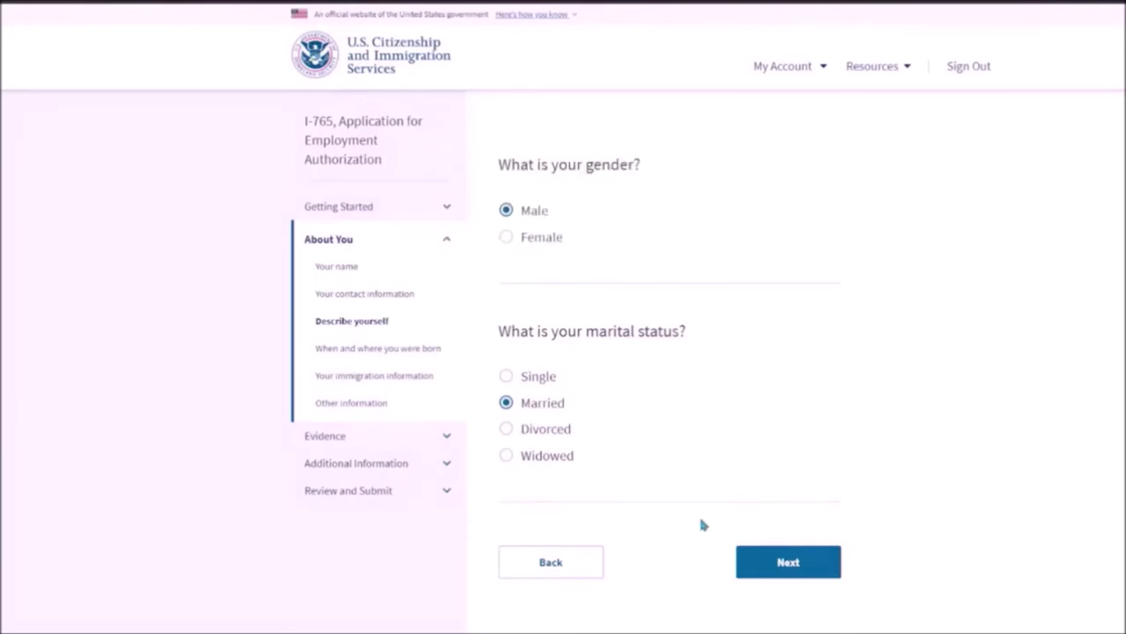
Step: Save gender Male and marital status Married, then complete the birth city, state, country and date
{"action": "left_click", "coordinate": [753, 565]}
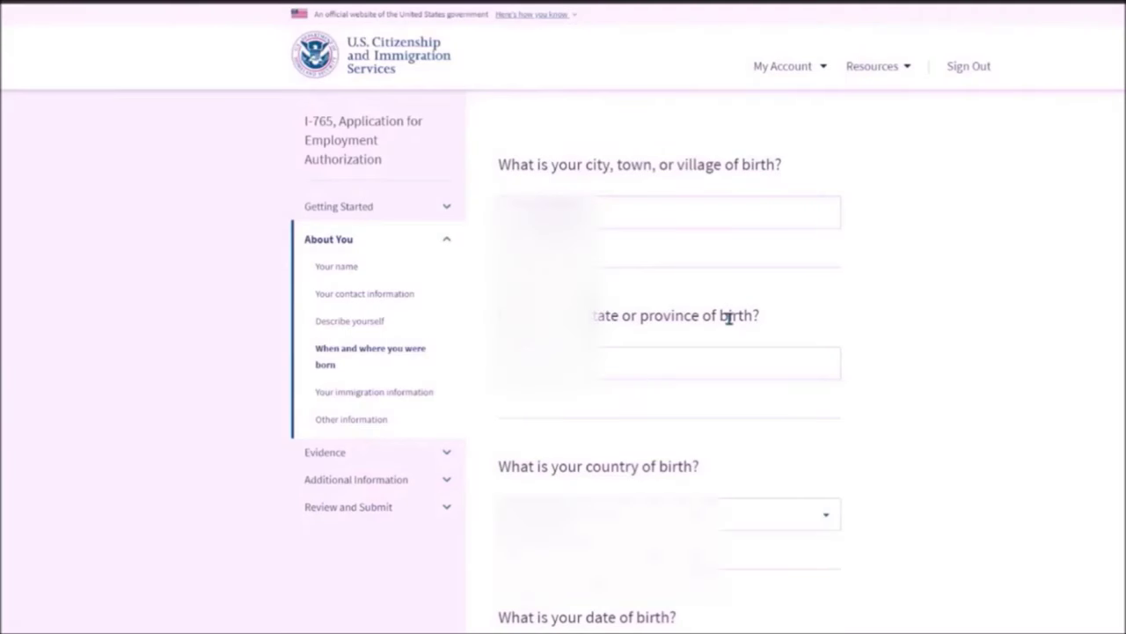
{"action": "scroll", "coordinate": [729, 317], "scroll_direction": "down", "scroll_amount": 3}
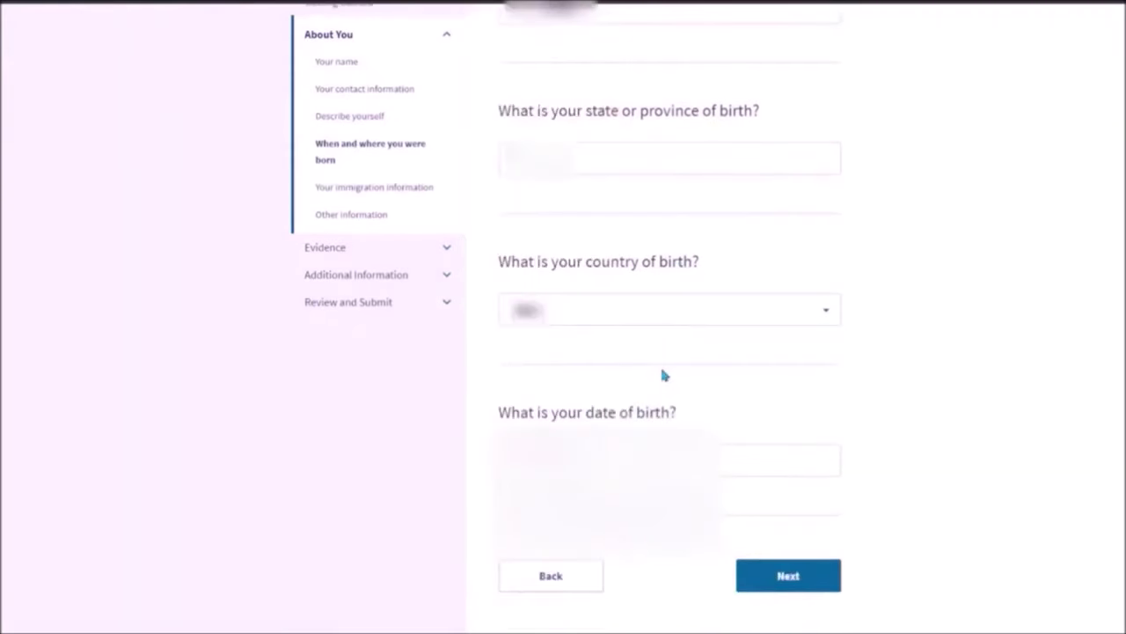
{"action": "left_click", "coordinate": [778, 575]}
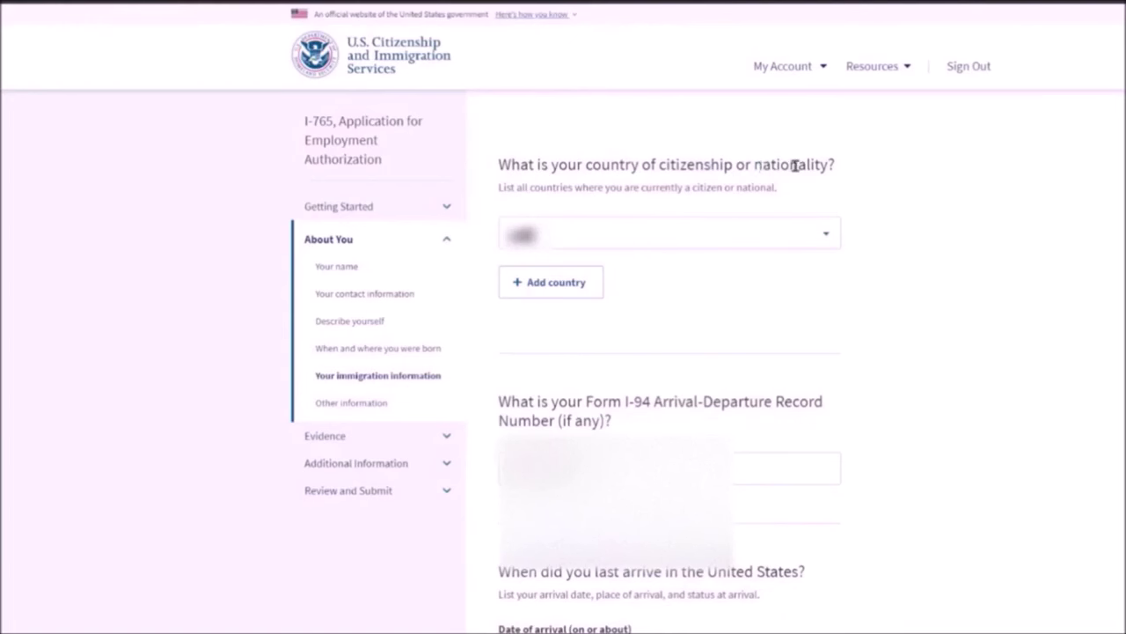
{"action": "scroll", "coordinate": [795, 165], "scroll_direction": "down", "scroll_amount": 1}
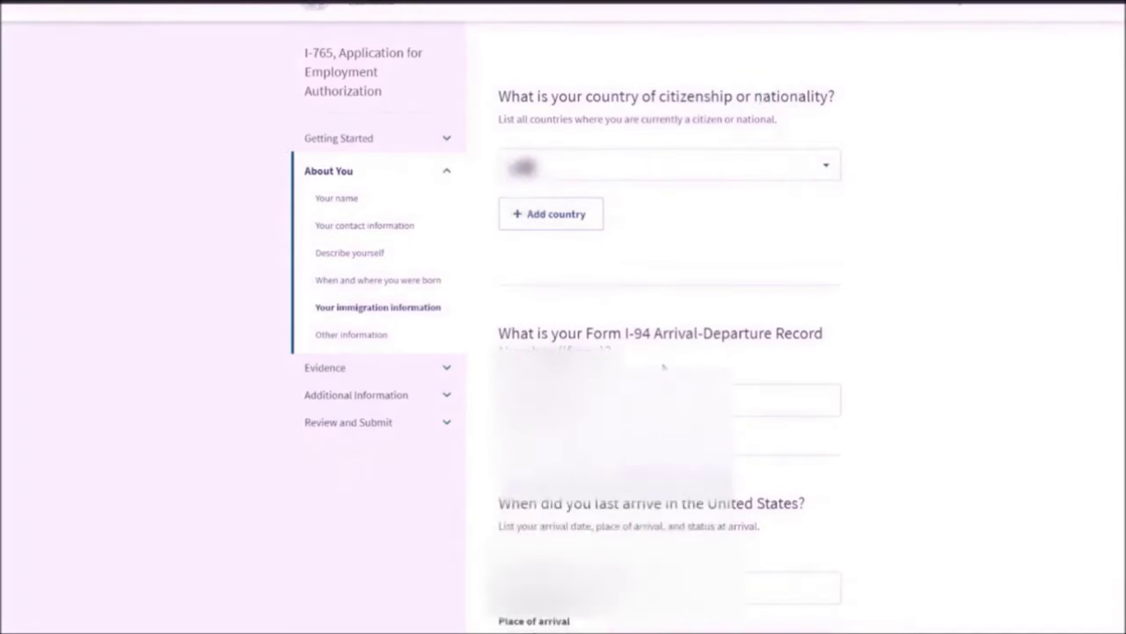
{"action": "left_click_drag", "start_coordinate": [623, 334], "coordinate": [794, 333]}
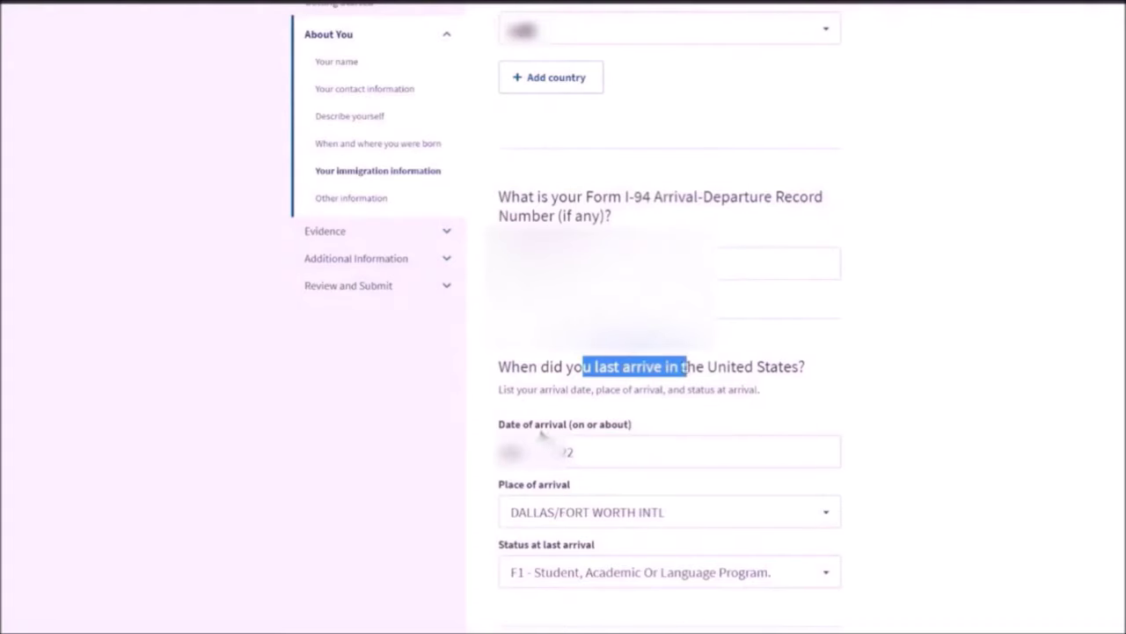
{"action": "left_click_drag", "start_coordinate": [506, 425], "coordinate": [634, 432]}
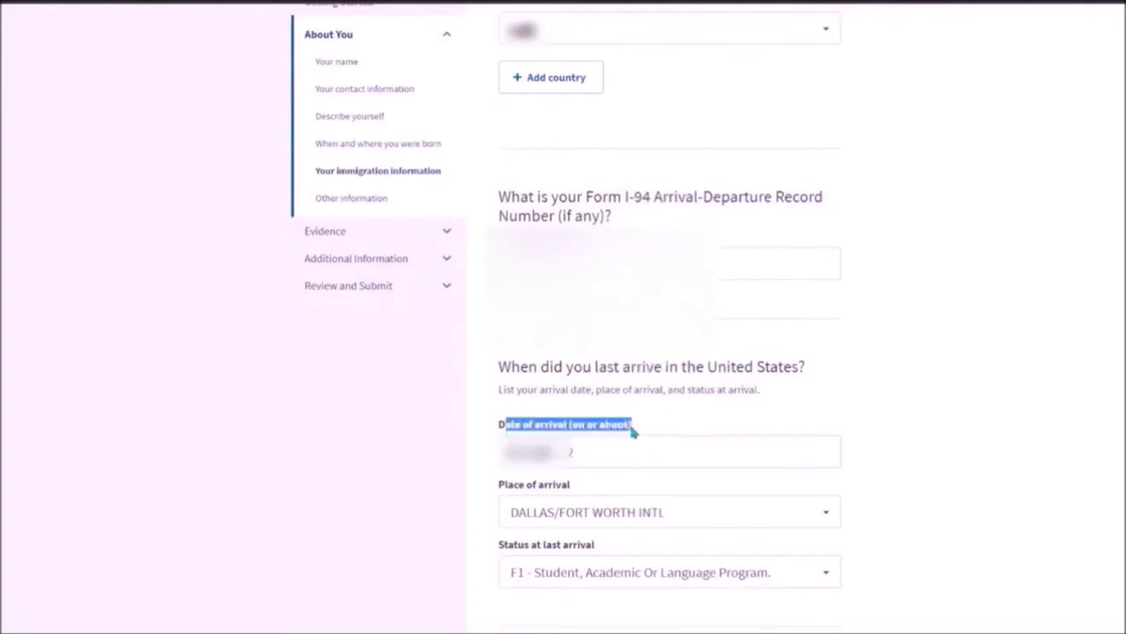
{"action": "left_click_drag", "start_coordinate": [499, 487], "coordinate": [574, 491]}
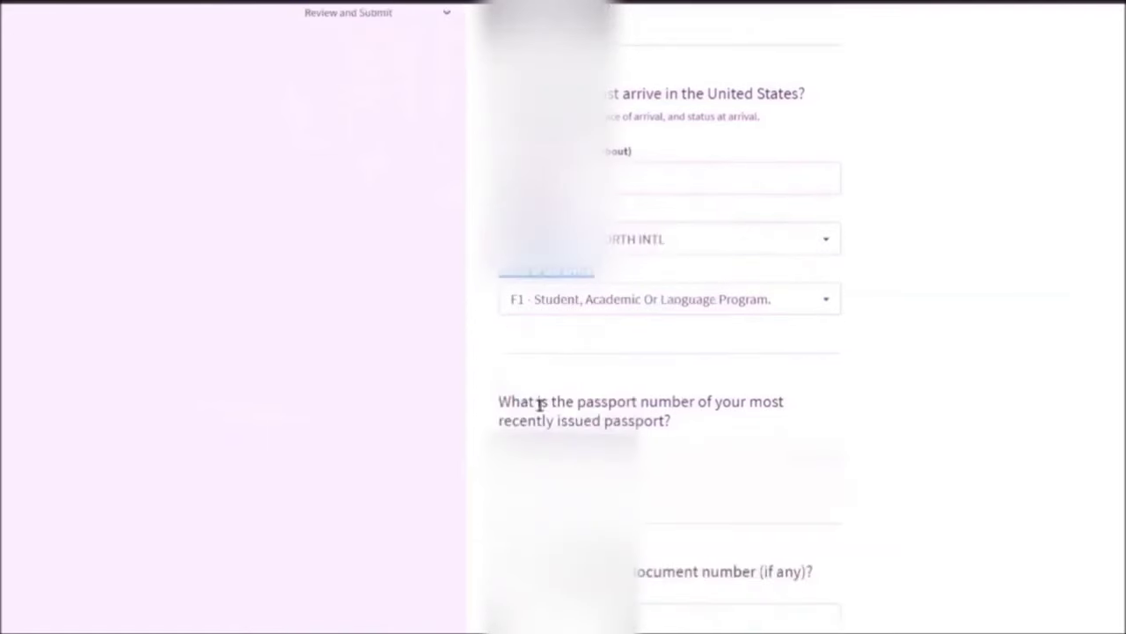
{"action": "left_click_drag", "start_coordinate": [577, 402], "coordinate": [693, 427]}
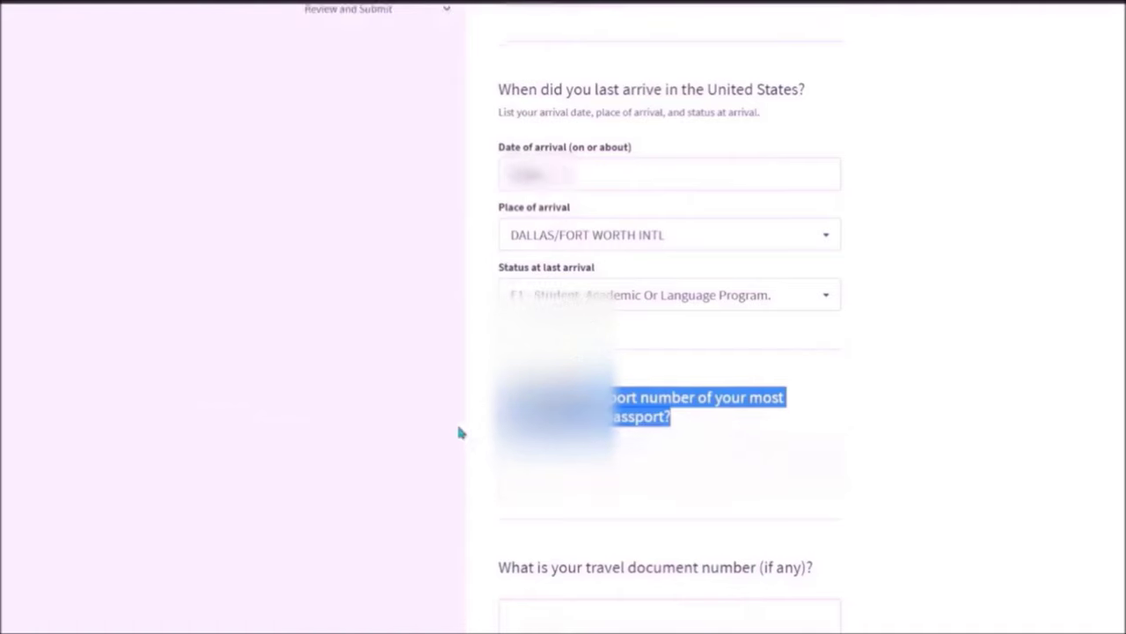
{"action": "scroll", "coordinate": [456, 427], "scroll_direction": "down", "scroll_amount": 2}
{"action": "left_click_drag", "start_coordinate": [584, 437], "coordinate": [755, 437]}
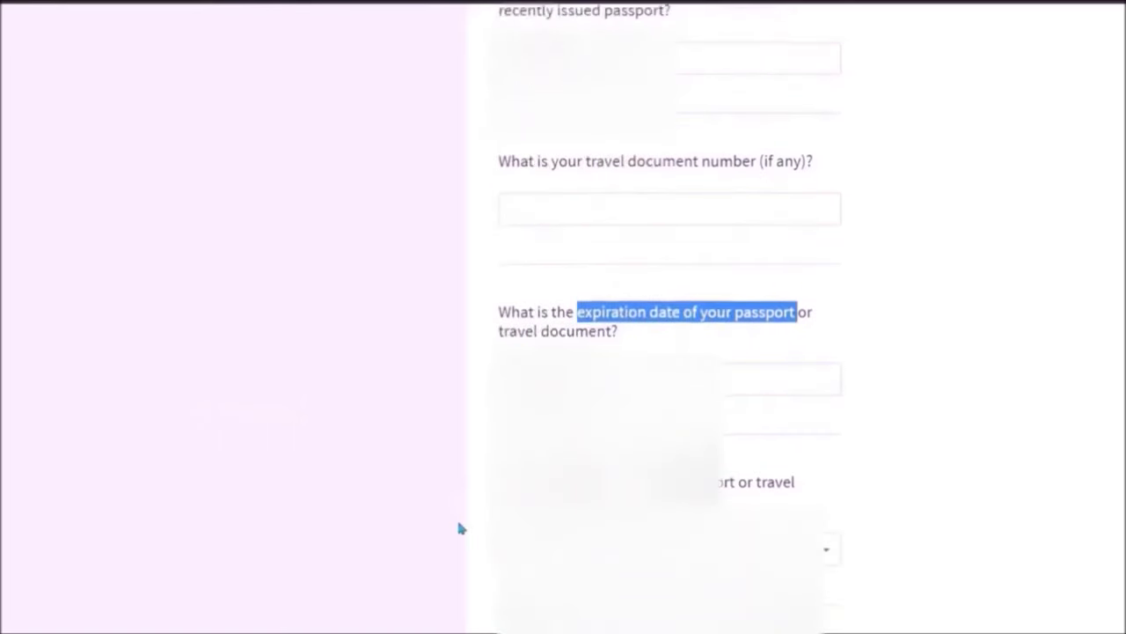
{"action": "scroll", "coordinate": [459, 528], "scroll_direction": "down", "scroll_amount": 1}
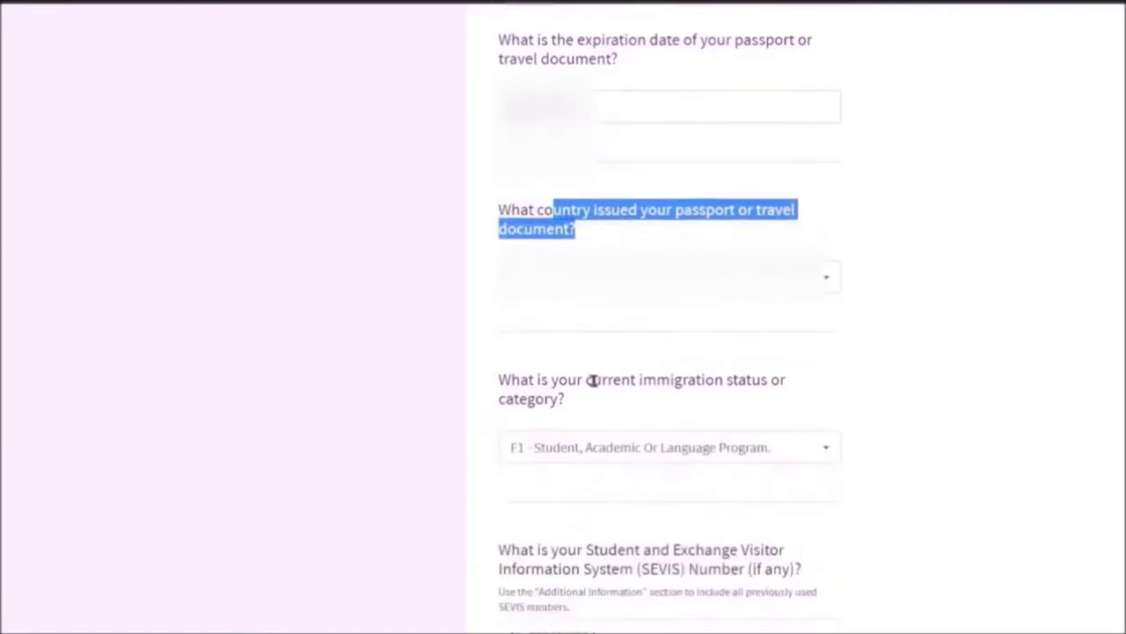
{"action": "left_click_drag", "start_coordinate": [587, 380], "coordinate": [771, 380]}
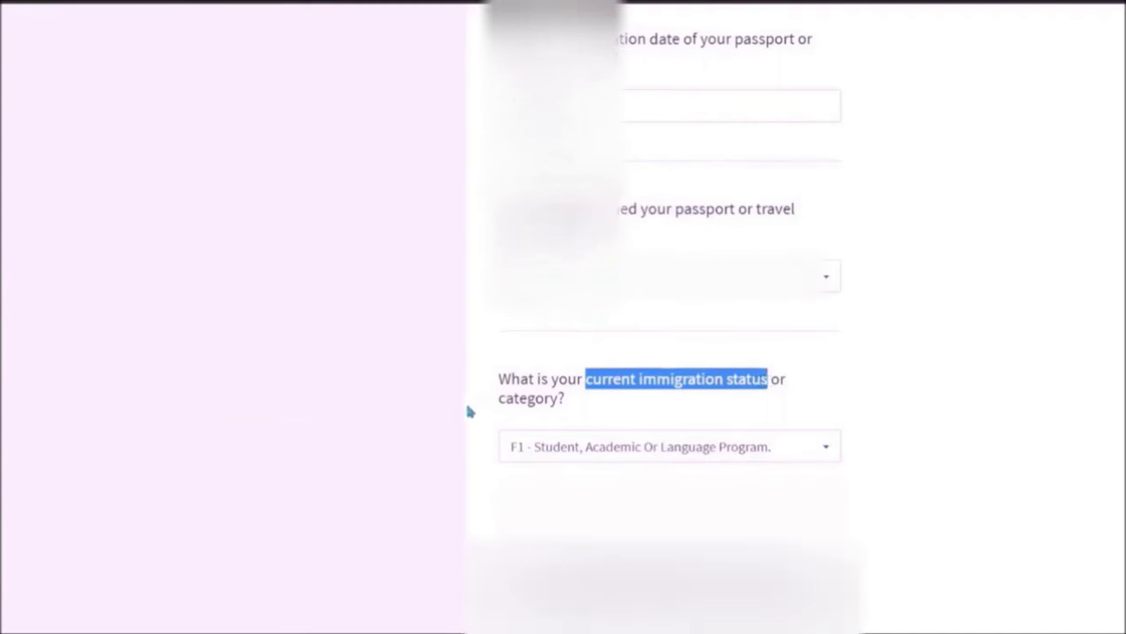
{"action": "scroll", "coordinate": [467, 410], "scroll_direction": "down", "scroll_amount": 2}
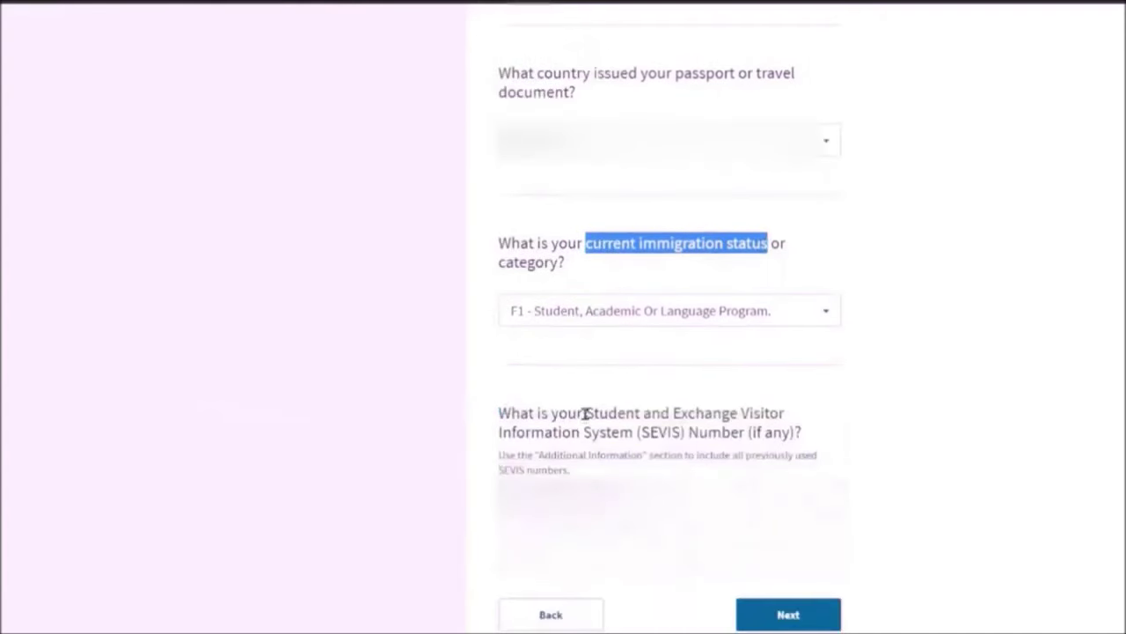
{"action": "left_click_drag", "start_coordinate": [584, 413], "coordinate": [747, 432]}
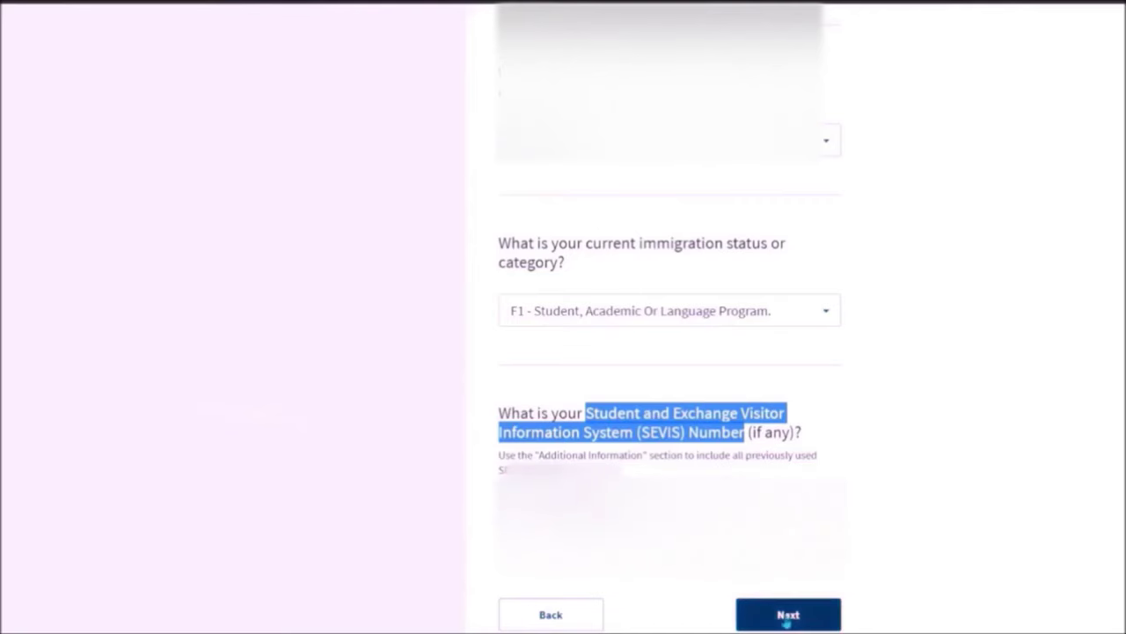
{"action": "left_click", "coordinate": [787, 616]}
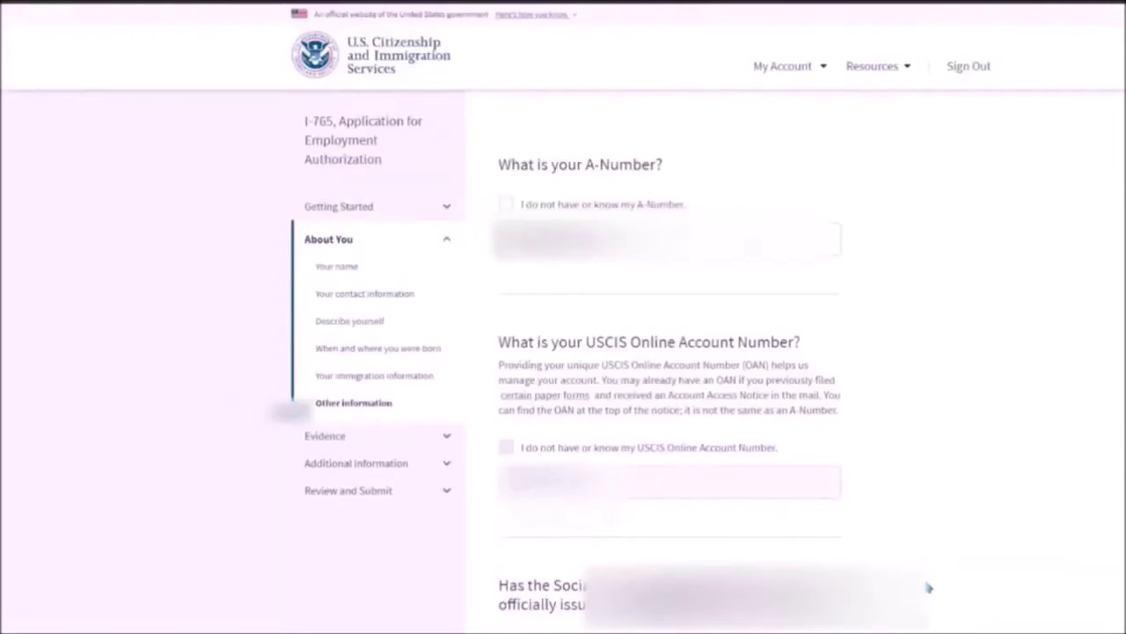
Step: Highlight the A-Number and USCIS Online Account Number questions on the immigration page
{"action": "left_click_drag", "start_coordinate": [586, 167], "coordinate": [667, 174]}
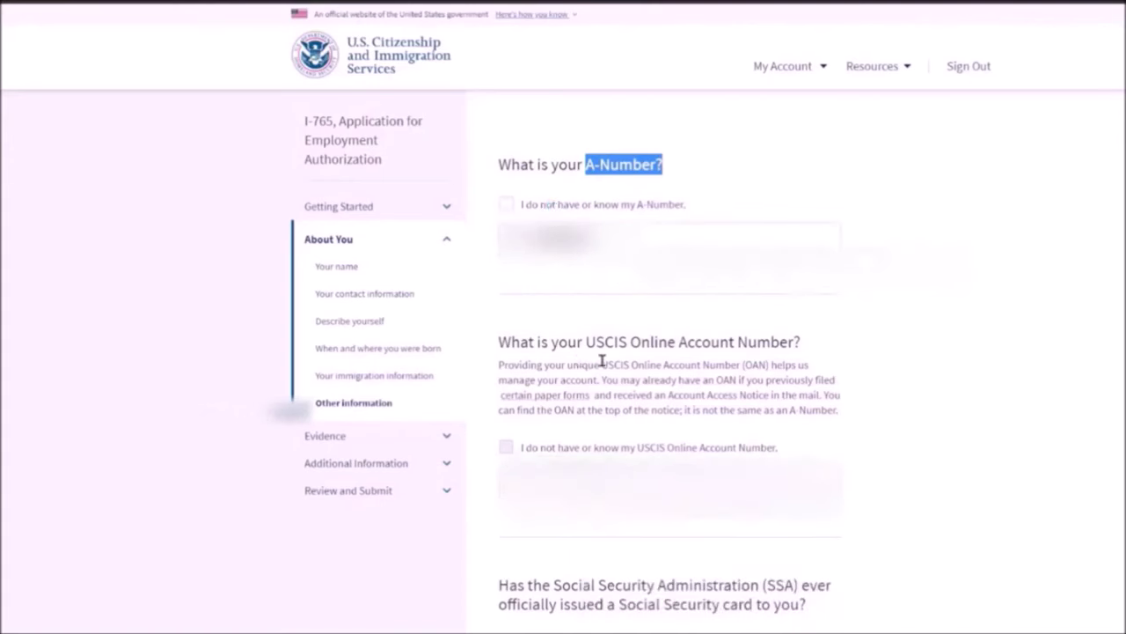
{"action": "left_click_drag", "start_coordinate": [586, 341], "coordinate": [800, 342]}
{"action": "scroll", "coordinate": [798, 344], "scroll_direction": "down", "scroll_amount": 1}
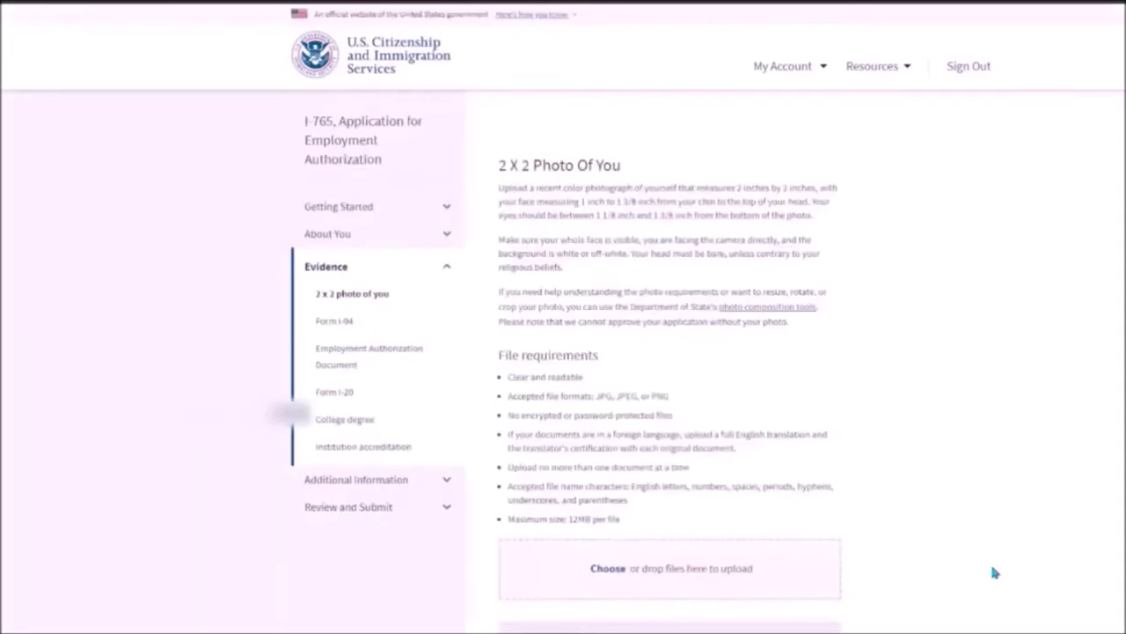
{"action": "scroll", "coordinate": [991, 561], "scroll_direction": "down", "scroll_amount": 2}
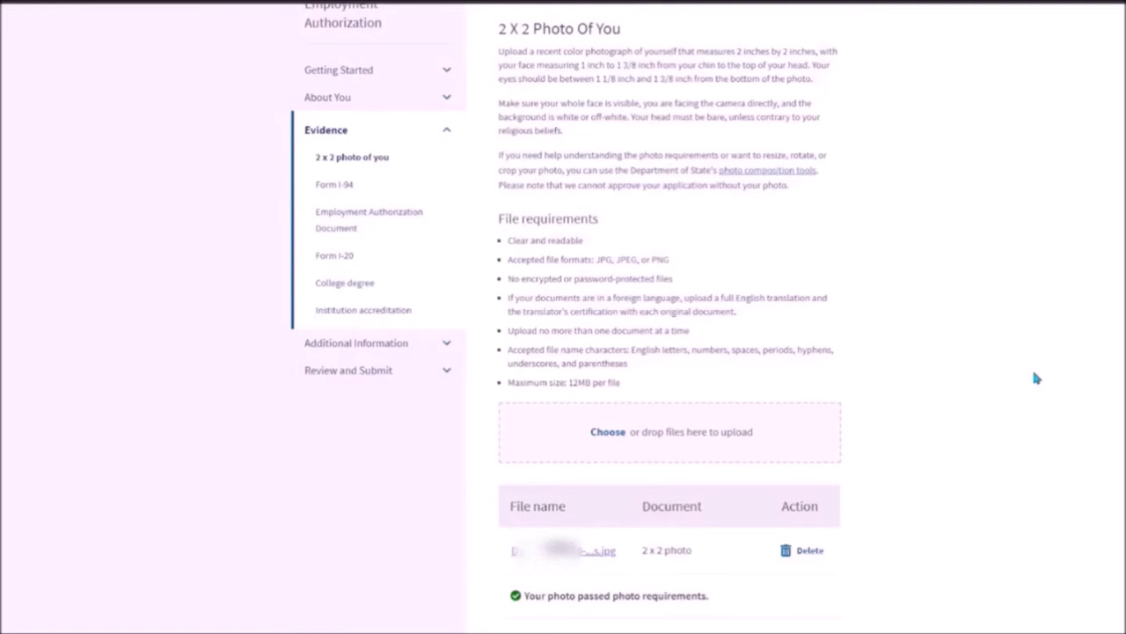
{"action": "scroll", "coordinate": [1036, 377], "scroll_direction": "down", "scroll_amount": 1}
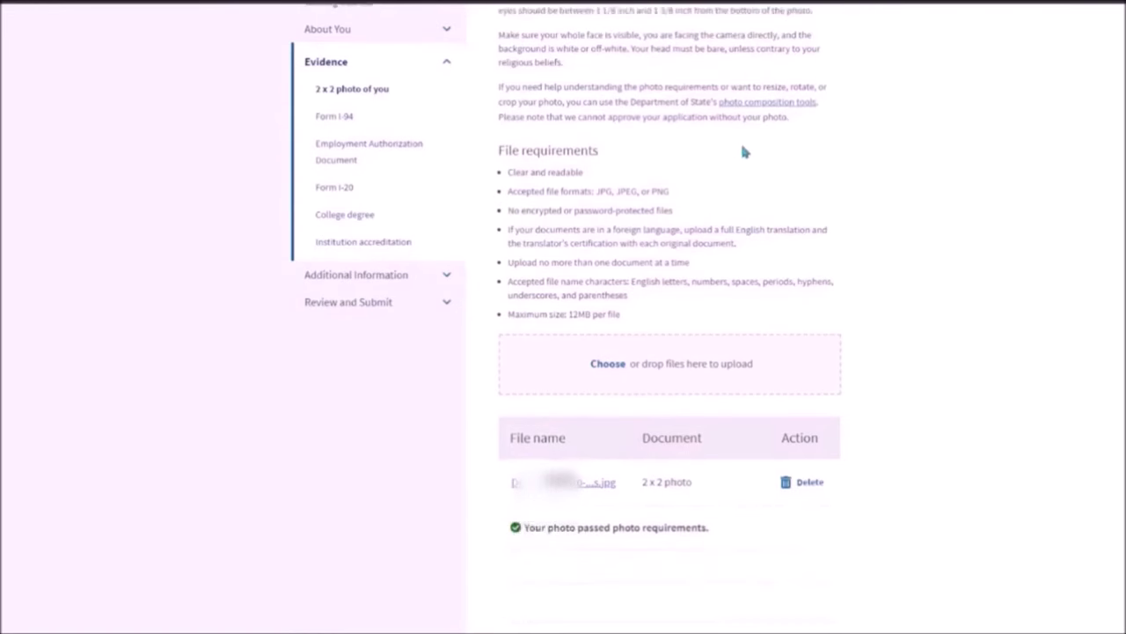
{"action": "scroll", "coordinate": [892, 243], "scroll_direction": "down", "scroll_amount": 2}
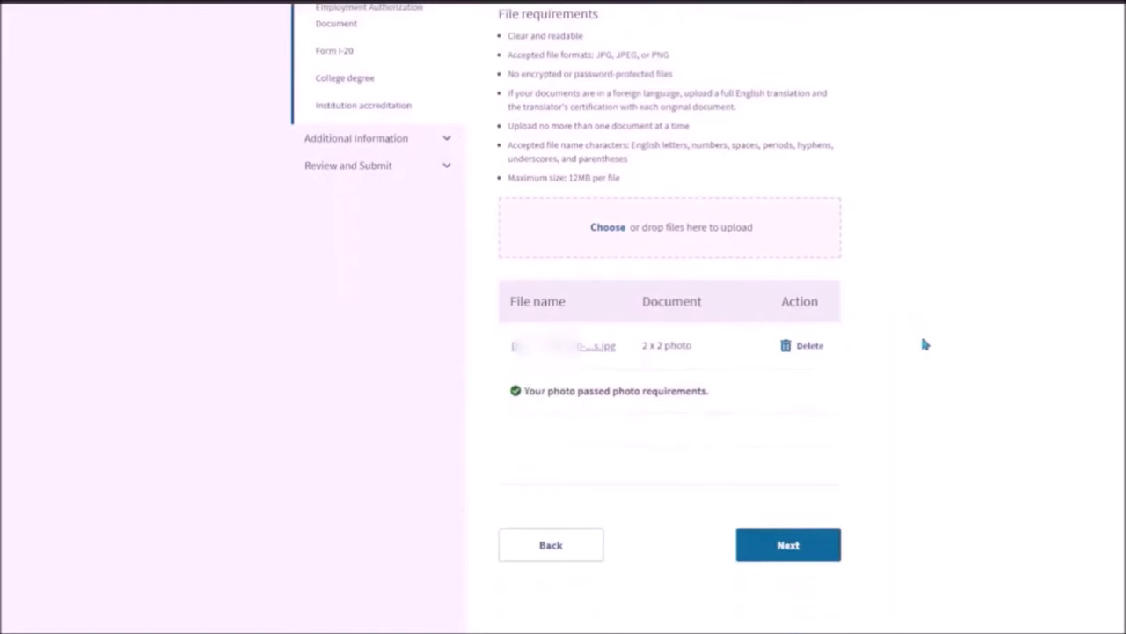
{"action": "scroll", "coordinate": [924, 342], "scroll_direction": "up", "scroll_amount": 2}
{"action": "scroll", "coordinate": [924, 344], "scroll_direction": "down", "scroll_amount": 1}
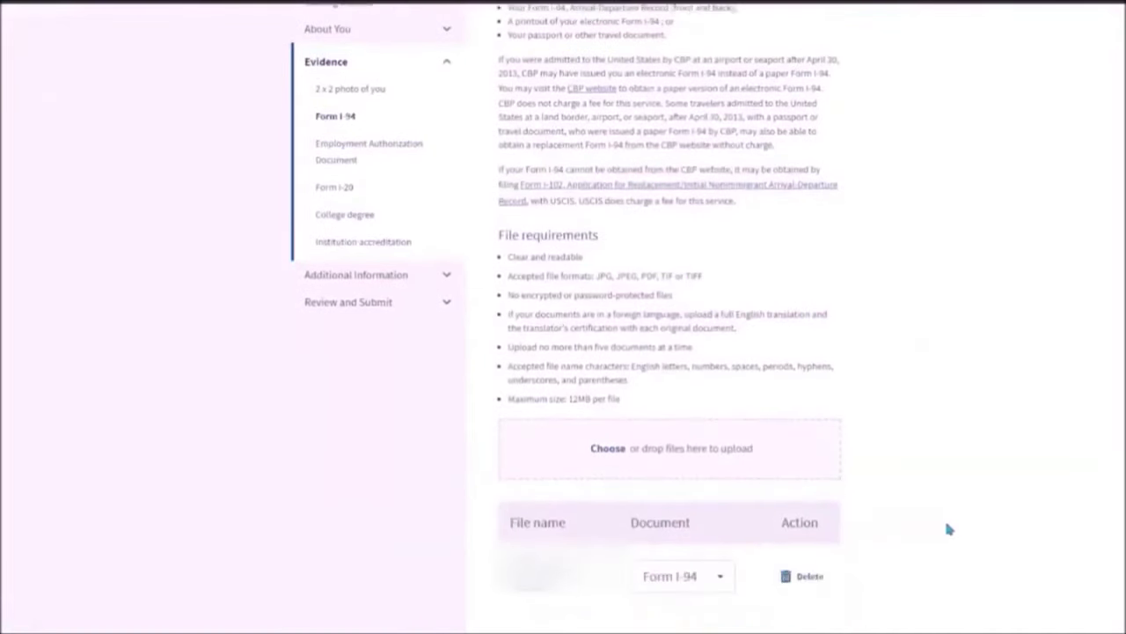
{"action": "scroll", "coordinate": [948, 528], "scroll_direction": "down", "scroll_amount": 2}
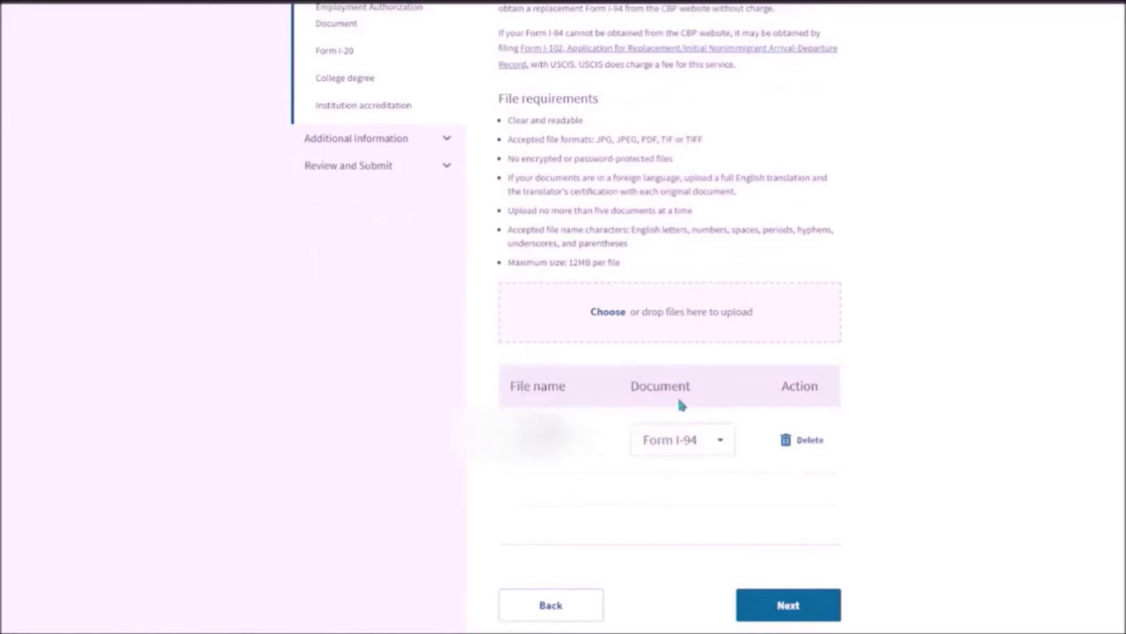
Step: Check the uploaded Form I-94 file and proceed to the Employment Authorization Document page
{"action": "scroll", "coordinate": [694, 447], "scroll_direction": "up", "scroll_amount": 3}
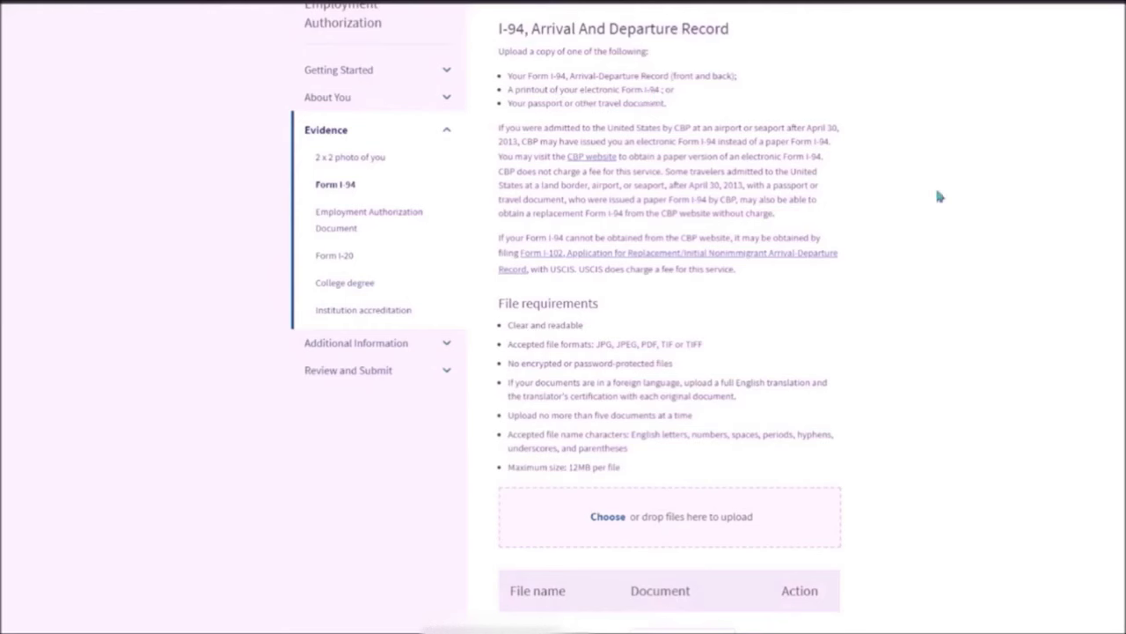
{"action": "scroll", "coordinate": [935, 186], "scroll_direction": "down", "scroll_amount": 3}
{"action": "left_click", "coordinate": [788, 605]}
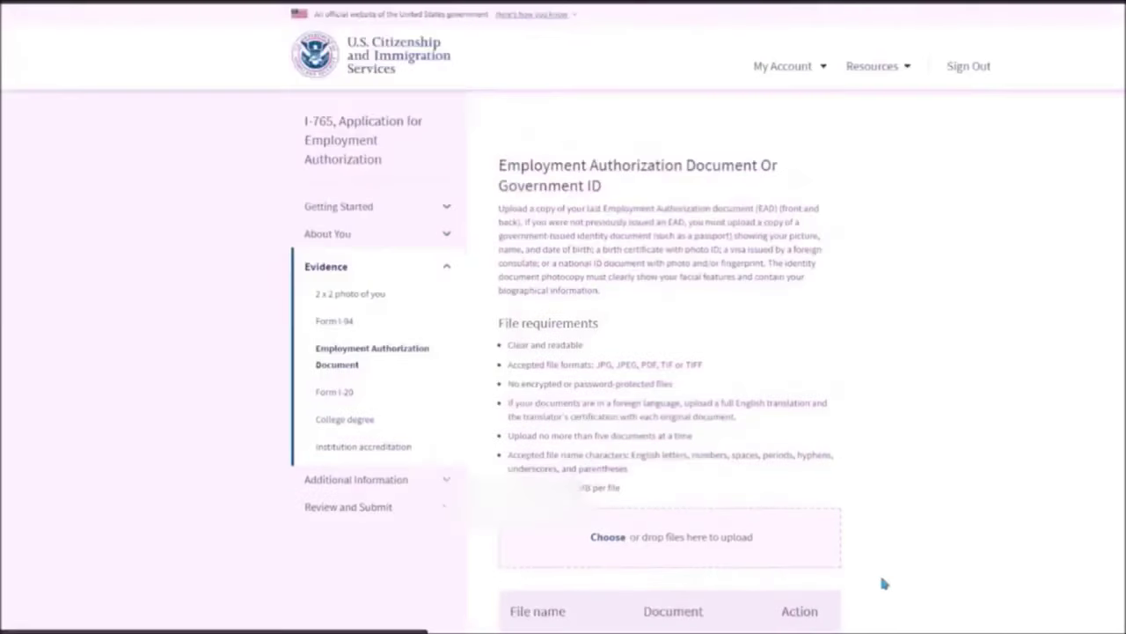
Step: Review the uploaded EAD card, passport and visa files, then proceed to the Form I-20 page
{"action": "scroll", "coordinate": [945, 515], "scroll_direction": "down", "scroll_amount": 1}
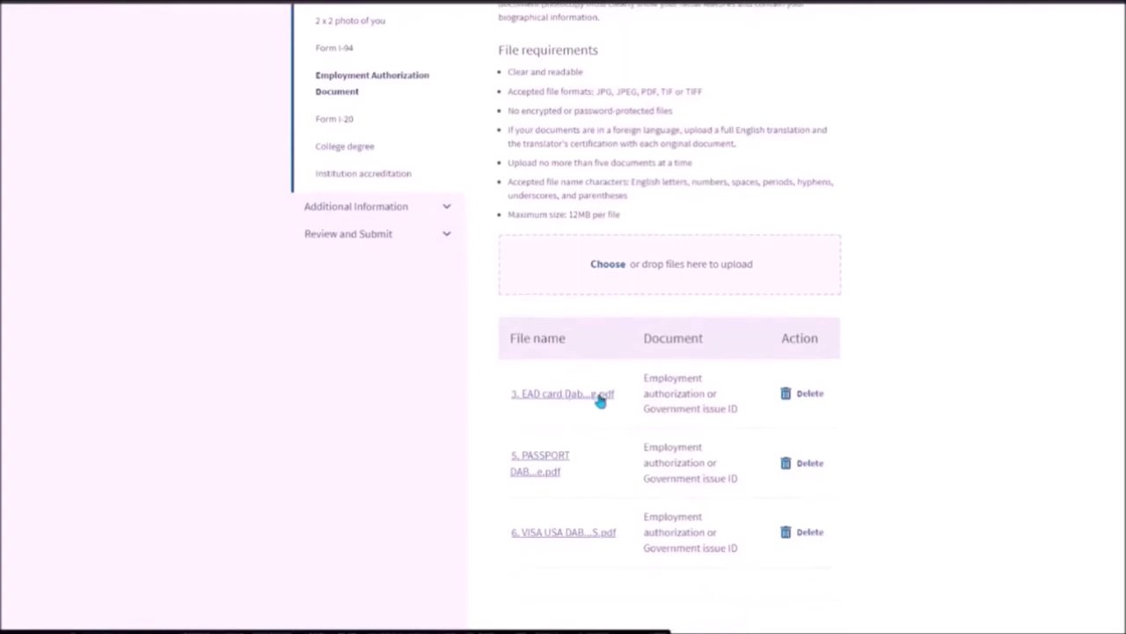
{"action": "scroll", "coordinate": [599, 400], "scroll_direction": "up", "scroll_amount": 4}
{"action": "scroll", "coordinate": [598, 397], "scroll_direction": "down", "scroll_amount": 3}
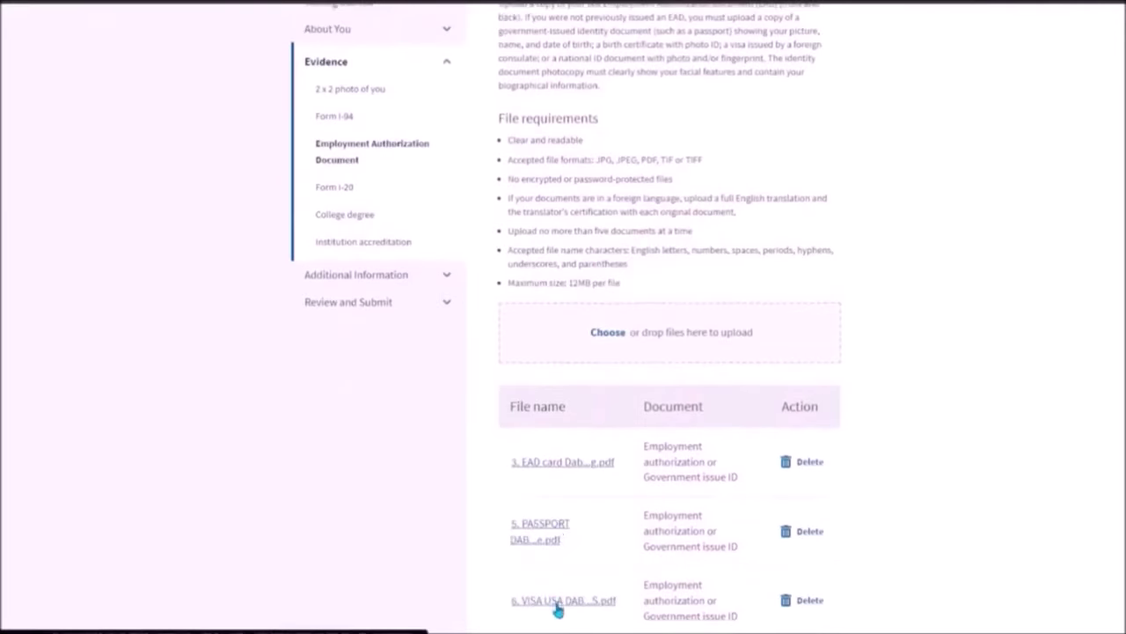
{"action": "scroll", "coordinate": [598, 603], "scroll_direction": "down", "scroll_amount": 3}
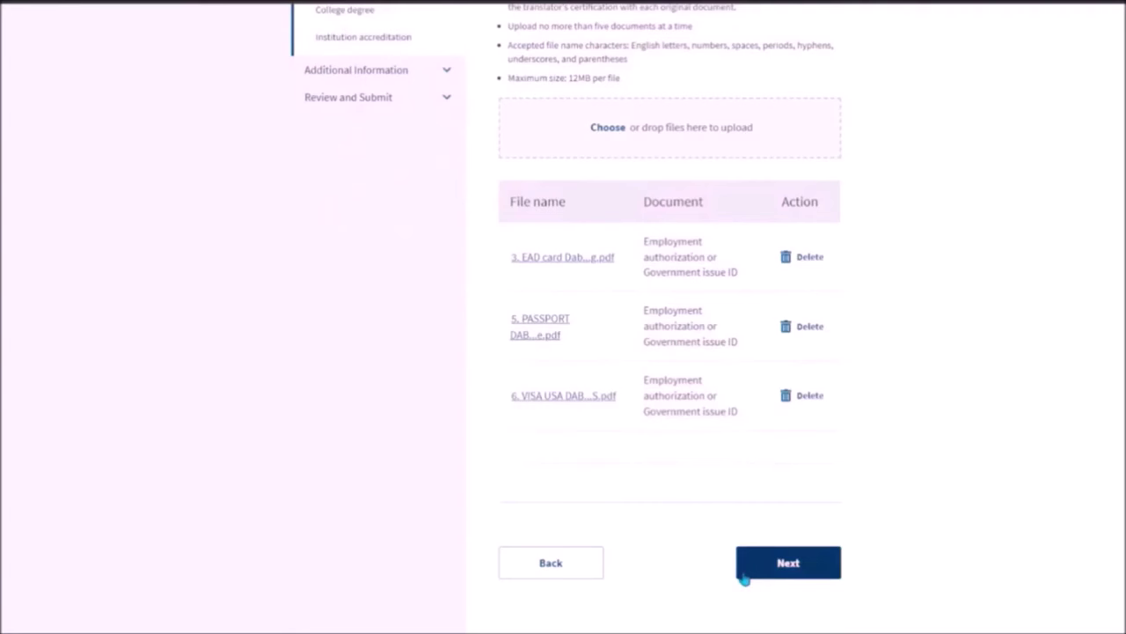
{"action": "left_click", "coordinate": [742, 572]}
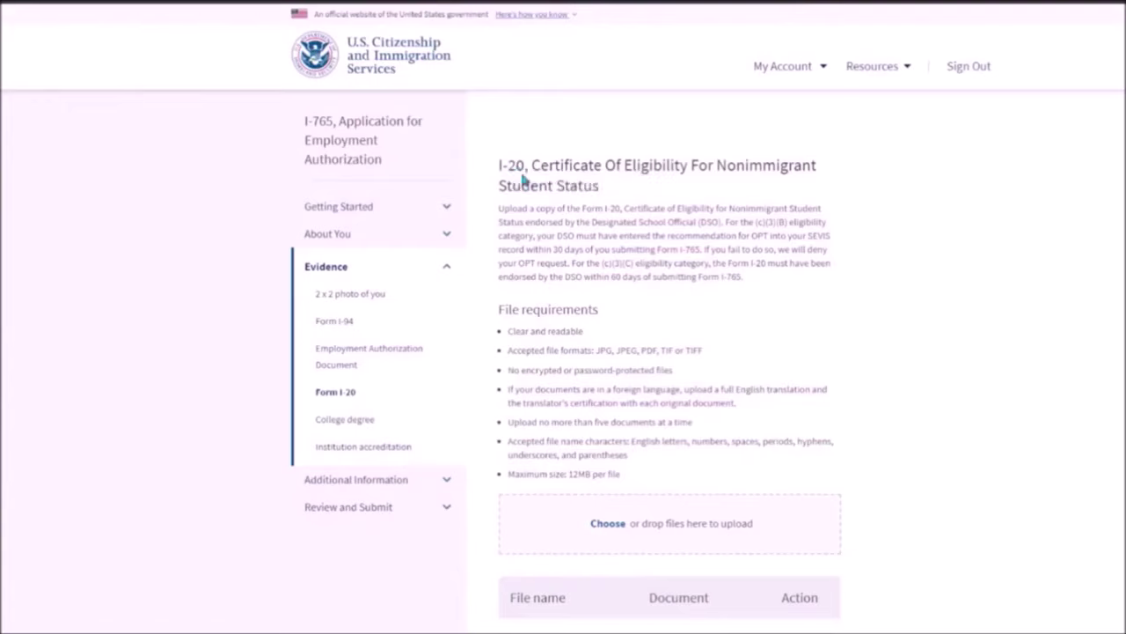
Step: Check the list of ten uploaded Form I-20 files, then advance to College Degree evidence
{"action": "scroll", "coordinate": [546, 220], "scroll_direction": "down", "scroll_amount": 2}
{"action": "scroll", "coordinate": [546, 220], "scroll_direction": "down", "scroll_amount": 1}
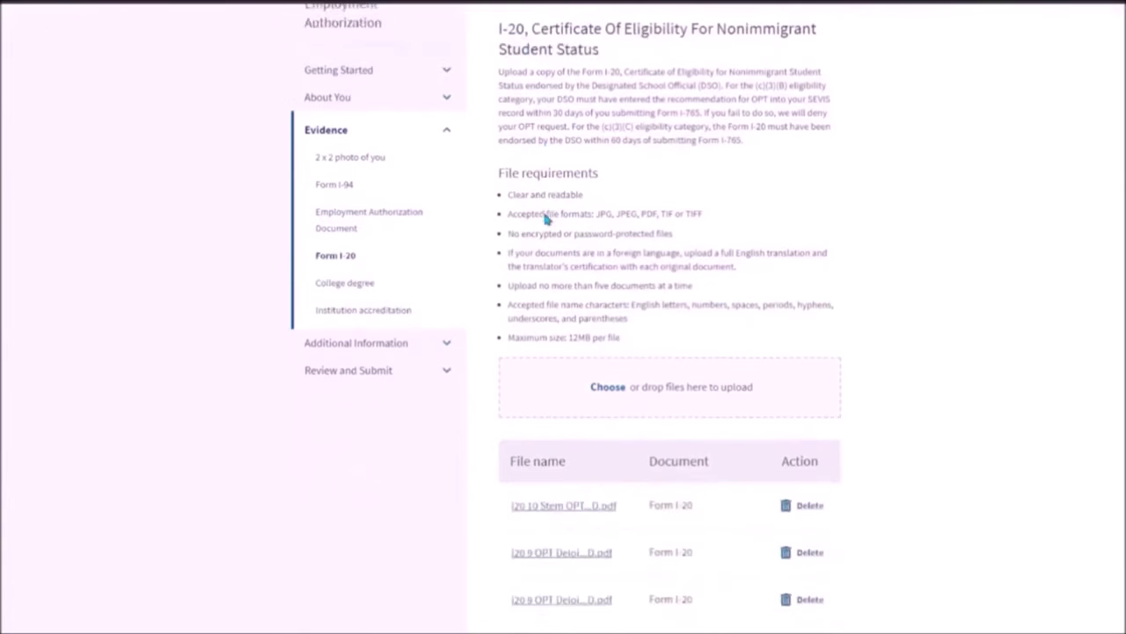
{"action": "scroll", "coordinate": [546, 218], "scroll_direction": "down", "scroll_amount": 3}
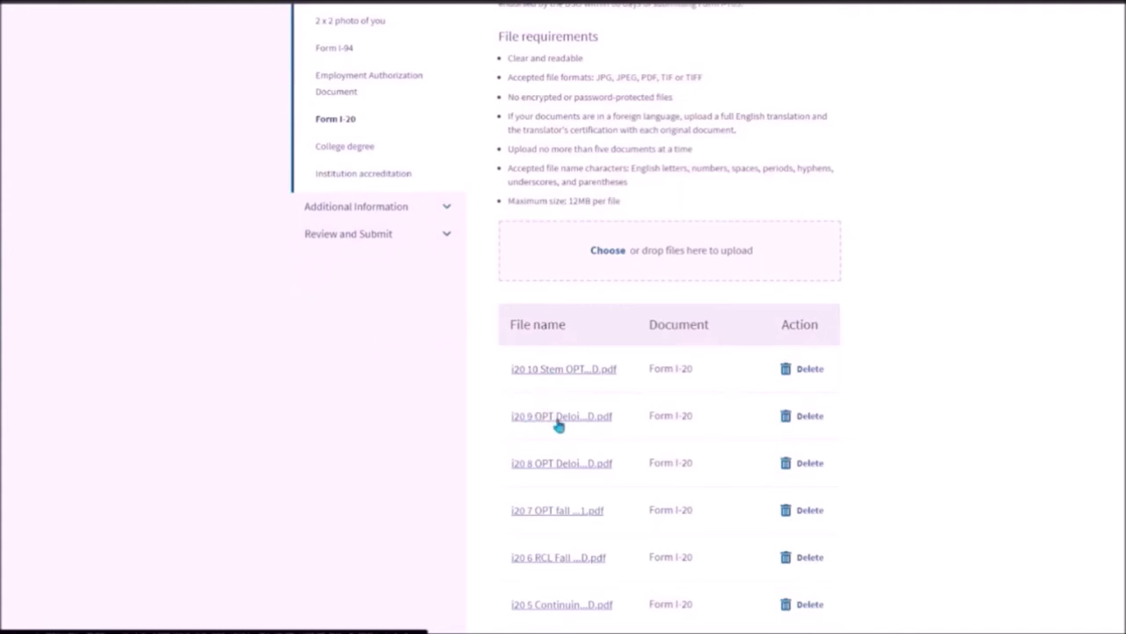
{"action": "scroll", "coordinate": [558, 424], "scroll_direction": "down", "scroll_amount": 3}
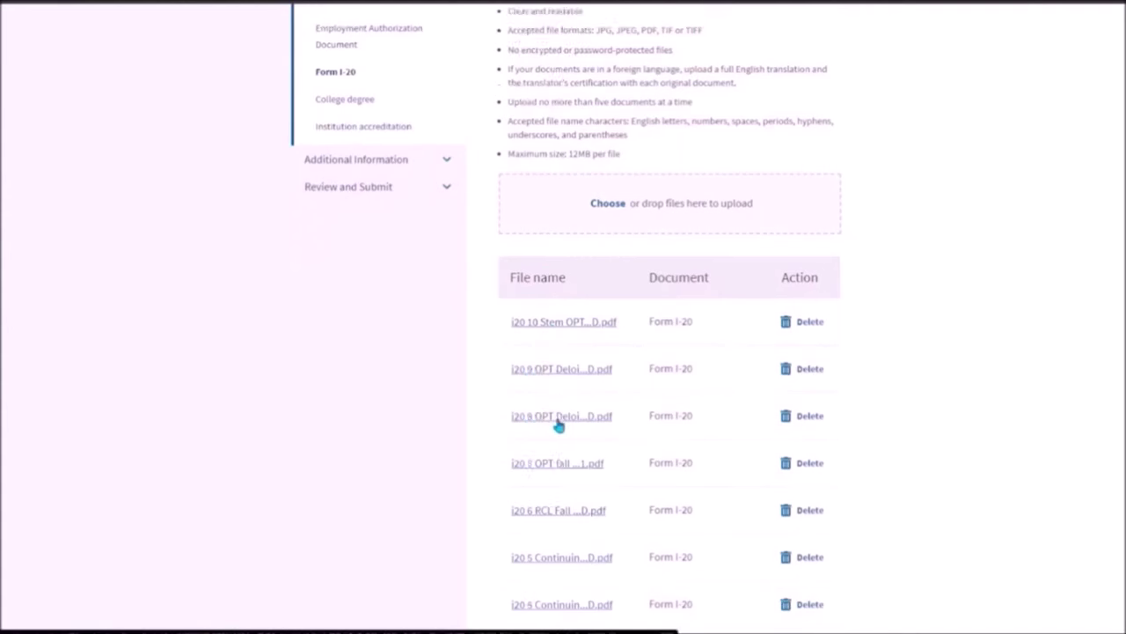
{"action": "scroll", "coordinate": [555, 382], "scroll_direction": "down", "scroll_amount": 2}
{"action": "scroll", "coordinate": [568, 442], "scroll_direction": "down", "scroll_amount": 3}
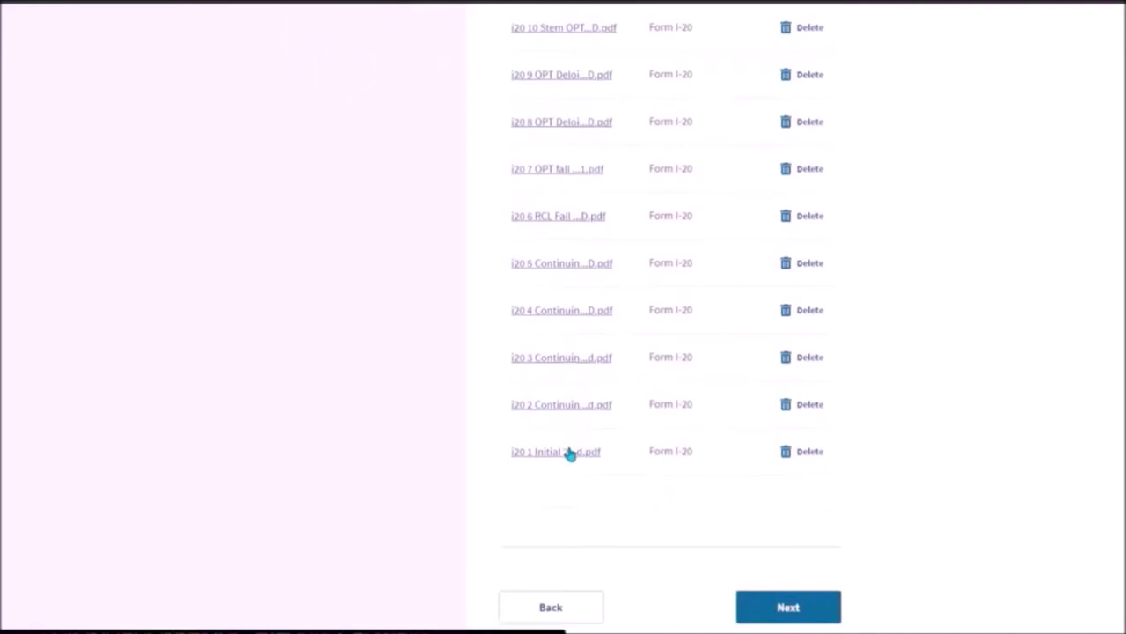
{"action": "scroll", "coordinate": [685, 539], "scroll_direction": "up", "scroll_amount": 3}
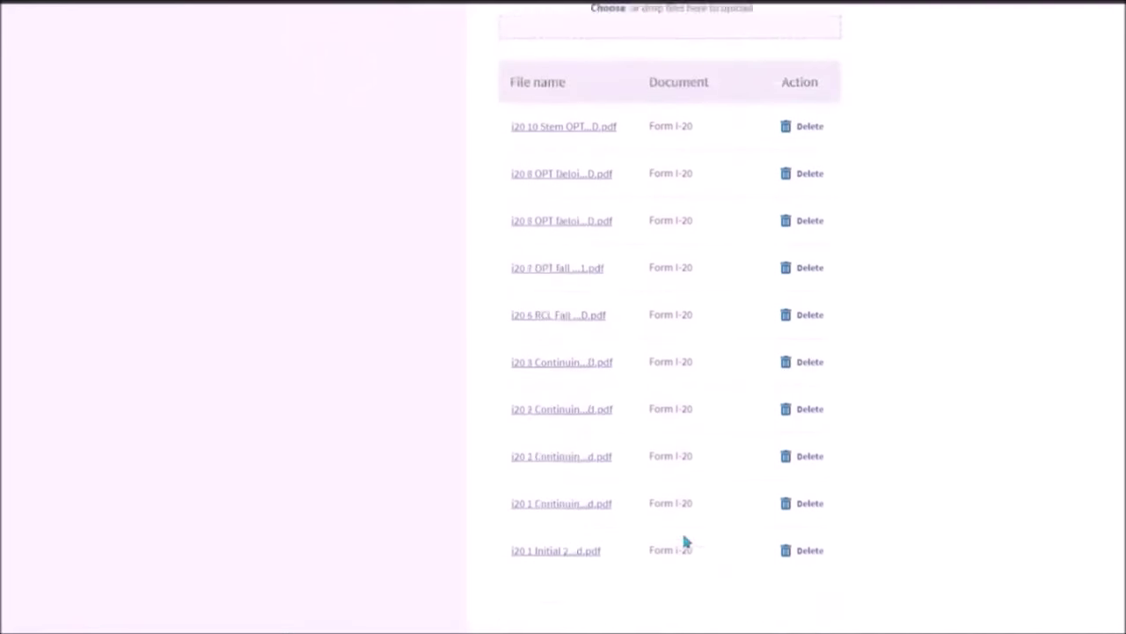
{"action": "scroll", "coordinate": [555, 500], "scroll_direction": "down", "scroll_amount": 3}
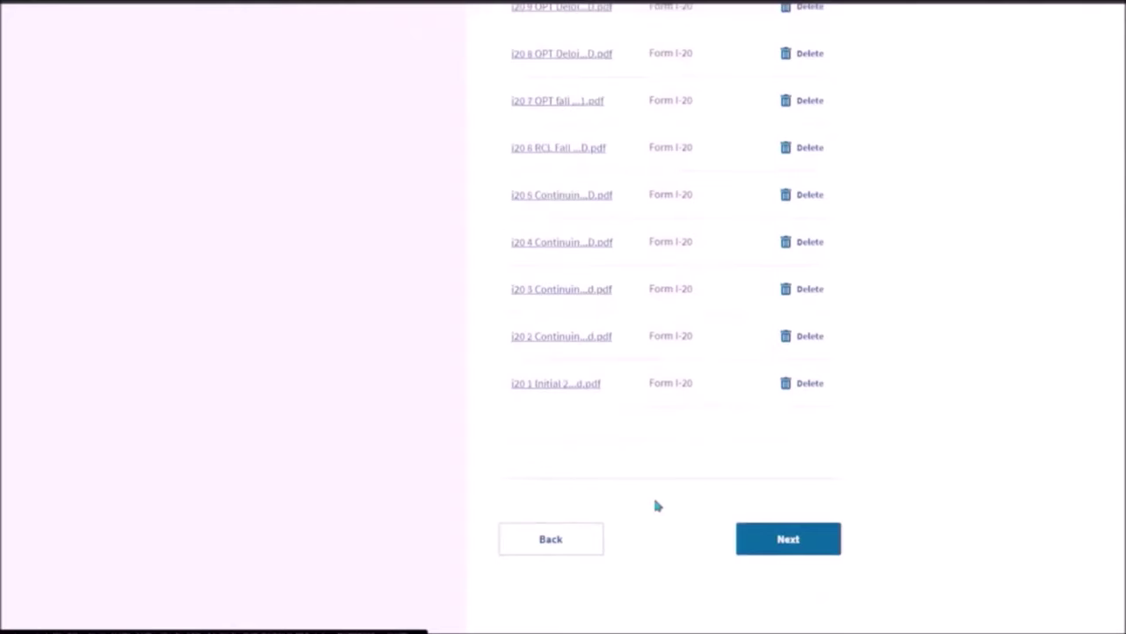
{"action": "left_click", "coordinate": [771, 550]}
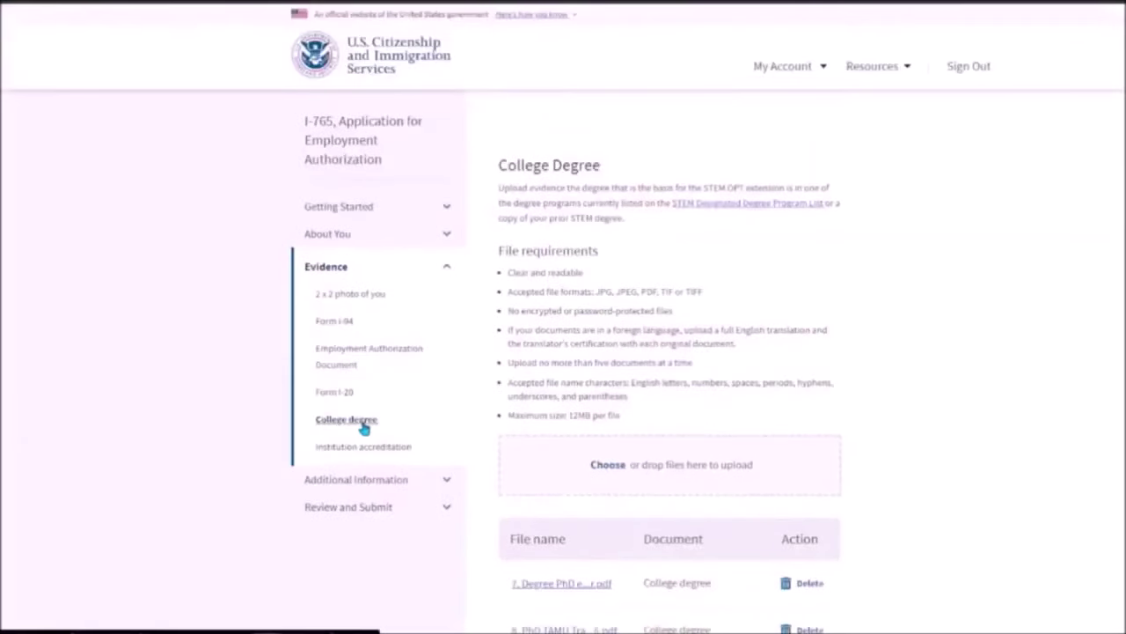
{"action": "scroll", "coordinate": [589, 423], "scroll_direction": "down", "scroll_amount": 1}
{"action": "scroll", "coordinate": [588, 457], "scroll_direction": "down", "scroll_amount": 2}
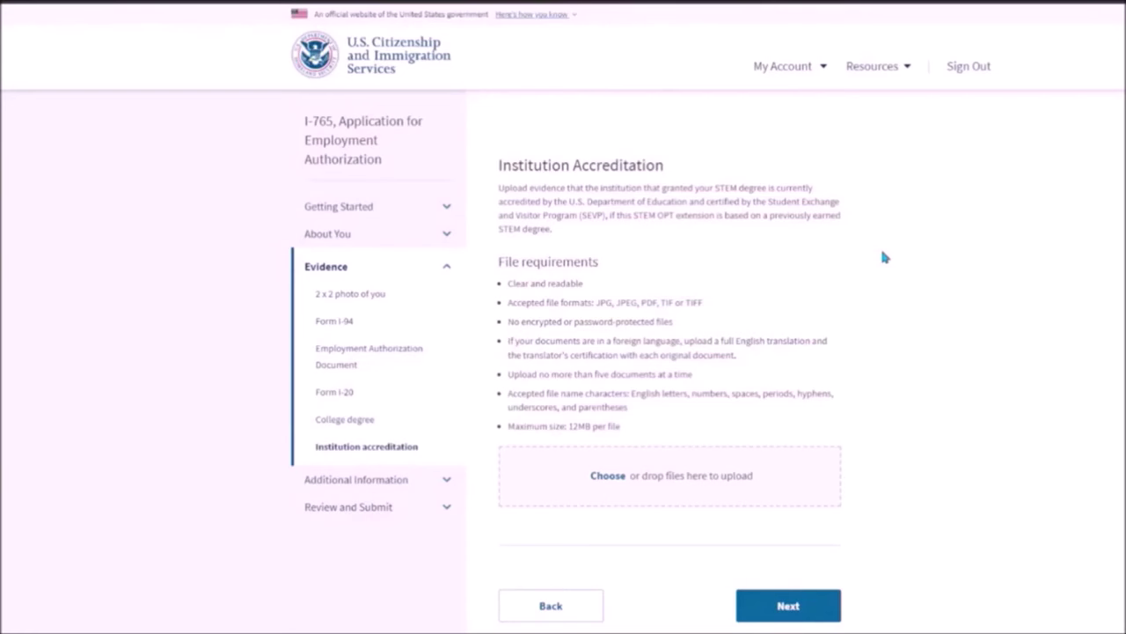
Step: Leave Institution Accreditation without uploading evidence, proceeding past the 'You should provide evidence' warning
{"action": "scroll", "coordinate": [895, 304], "scroll_direction": "down", "scroll_amount": 2}
{"action": "left_click", "coordinate": [795, 471]}
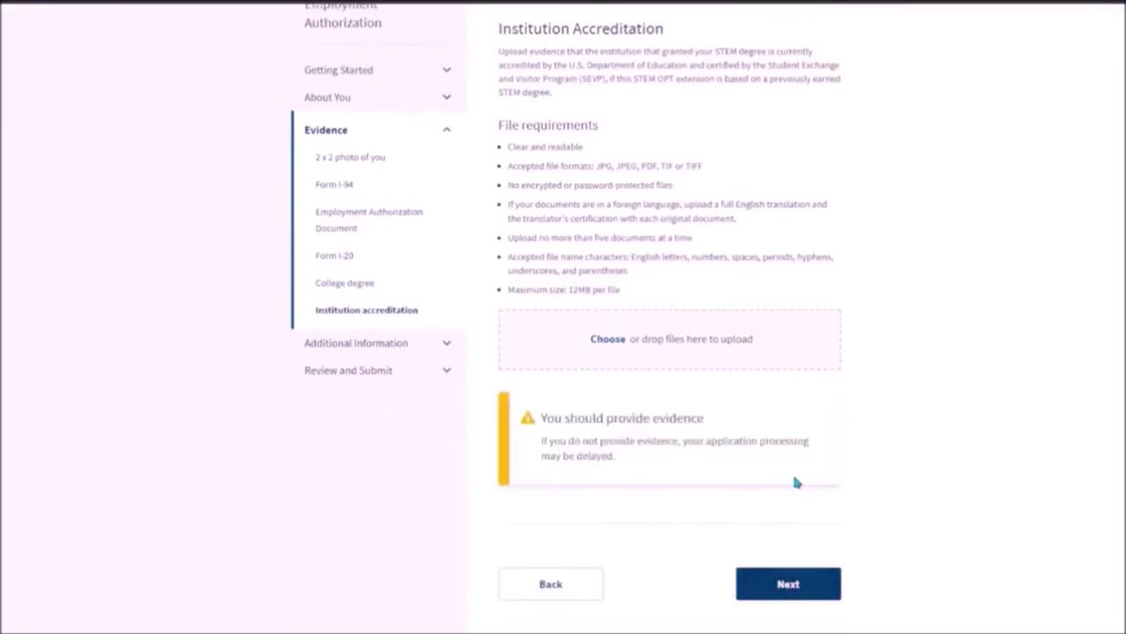
{"action": "left_click", "coordinate": [774, 585]}
{"action": "scroll", "coordinate": [903, 564], "scroll_direction": "down", "scroll_amount": 2}
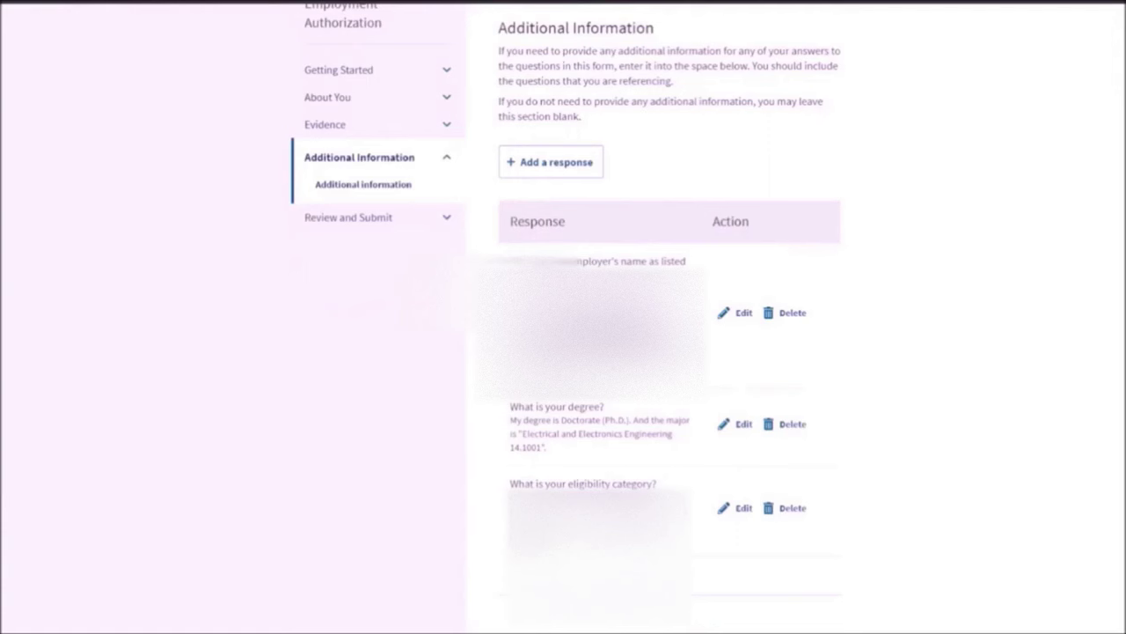
{"action": "left_click_drag", "start_coordinate": [569, 261], "coordinate": [649, 261]}
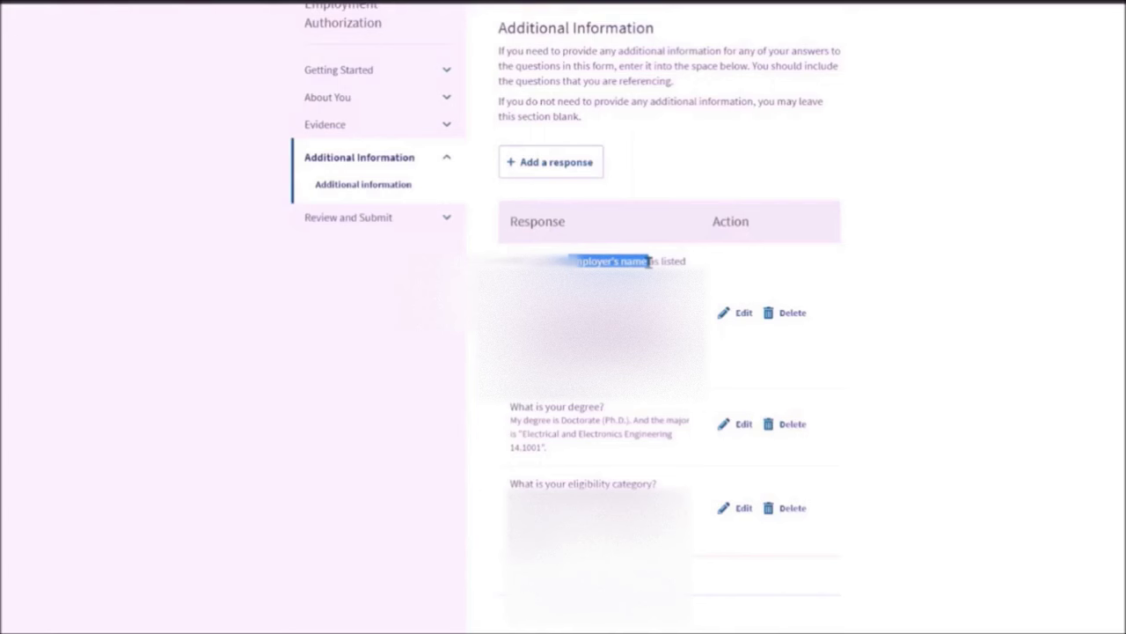
Step: Add a response targeting Getting Started › Basis of eligibility › employer's E-Verify name question
{"action": "left_click", "coordinate": [565, 161]}
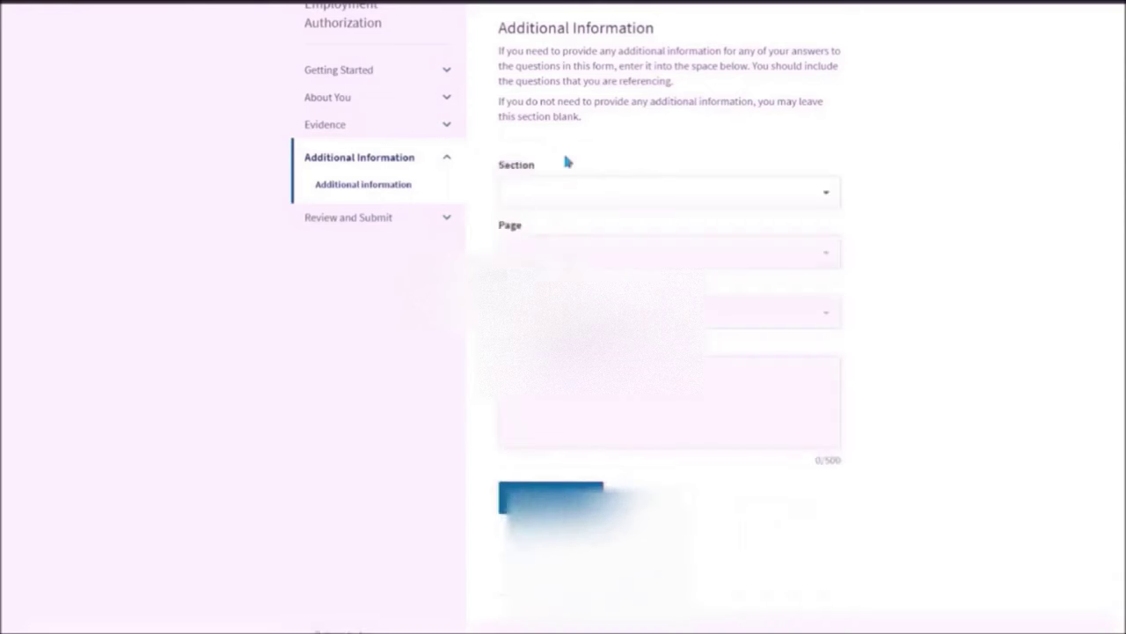
{"action": "left_click", "coordinate": [823, 199]}
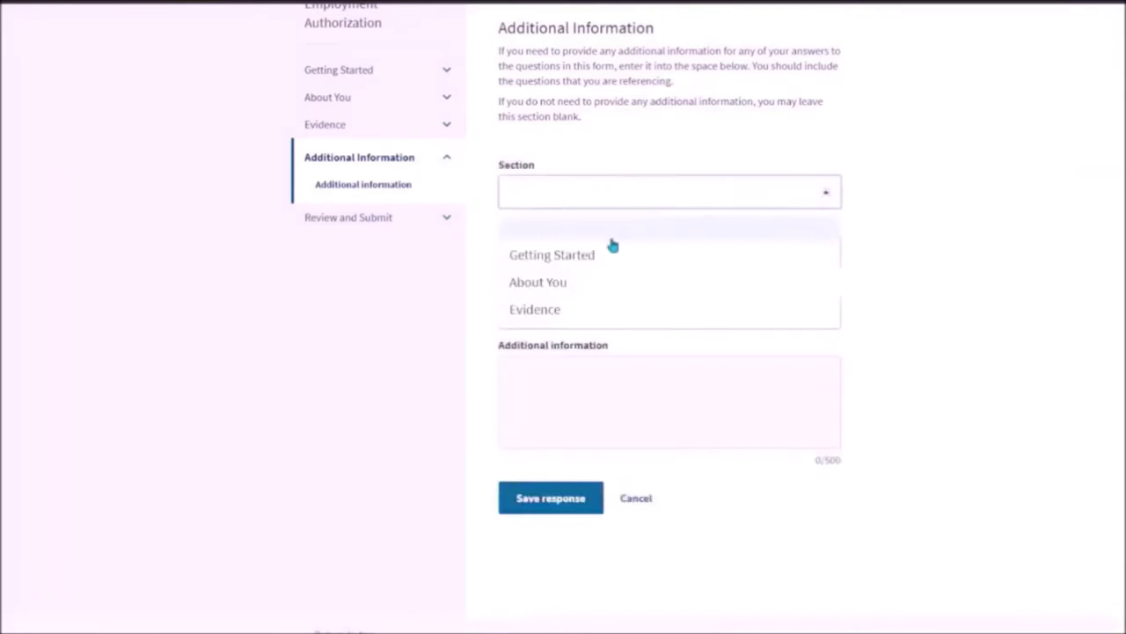
{"action": "left_click", "coordinate": [586, 256]}
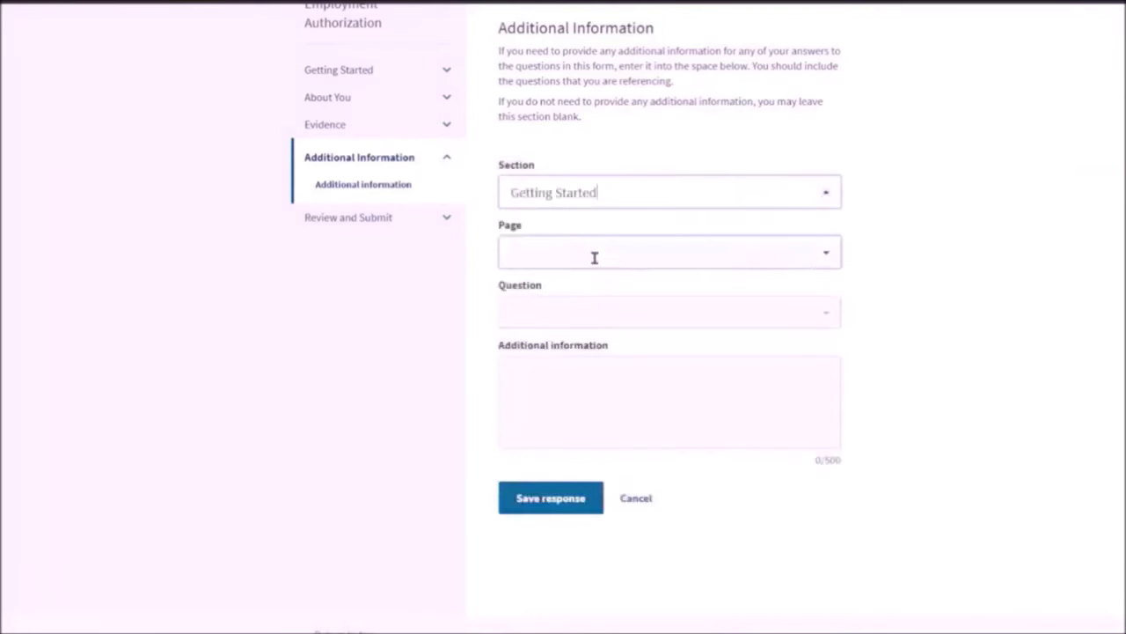
{"action": "left_click", "coordinate": [830, 253]}
{"action": "left_click", "coordinate": [634, 315]}
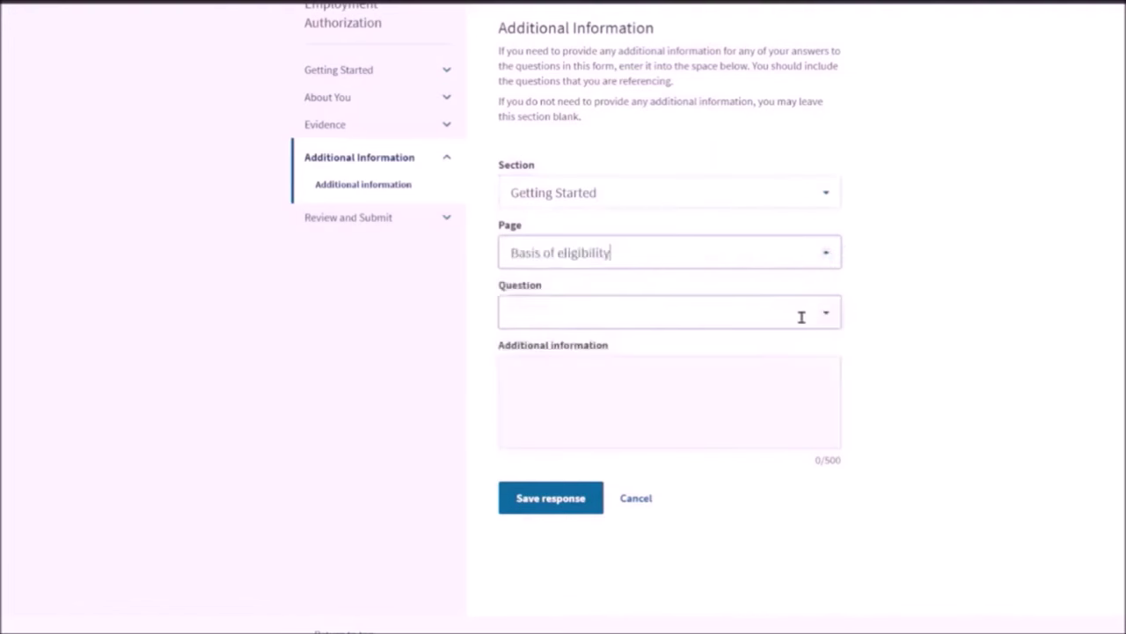
{"action": "left_click", "coordinate": [827, 313]}
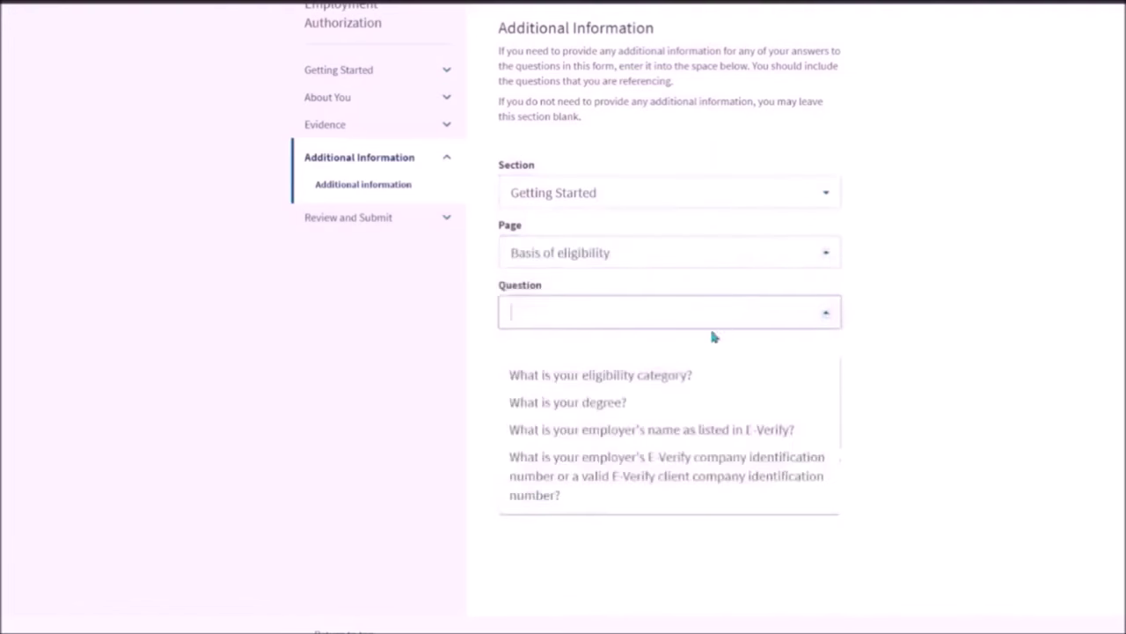
{"action": "left_click", "coordinate": [657, 430]}
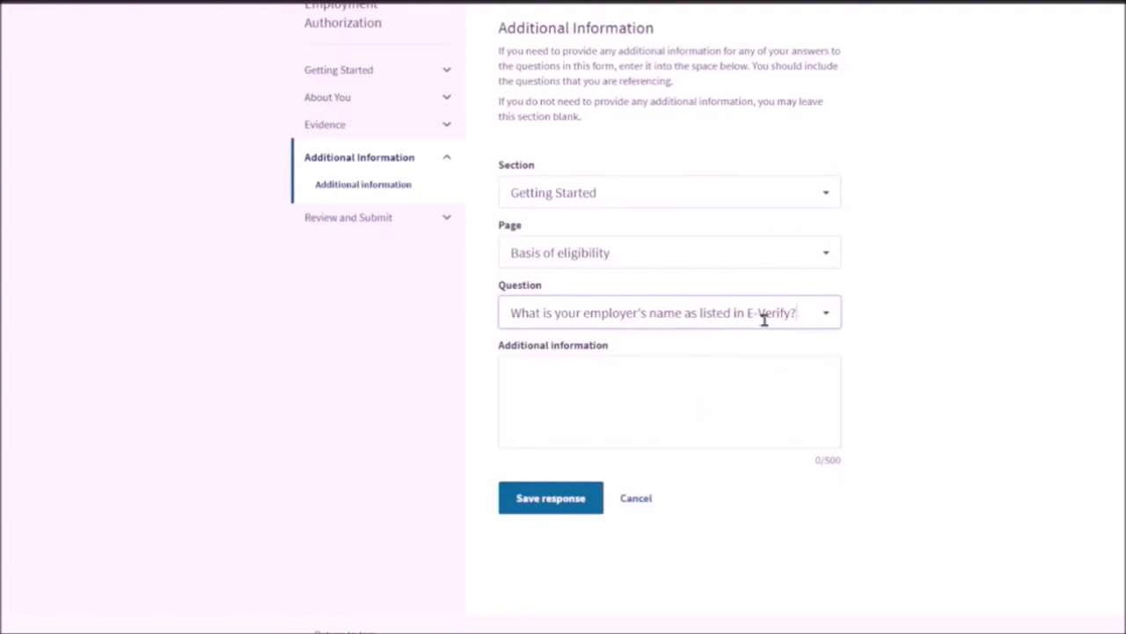
{"action": "left_click", "coordinate": [619, 380]}
Step: Retarget the response to About You › Your immigration information › SEVIS Number question
{"action": "left_click", "coordinate": [825, 317]}
{"action": "left_click", "coordinate": [646, 402]}
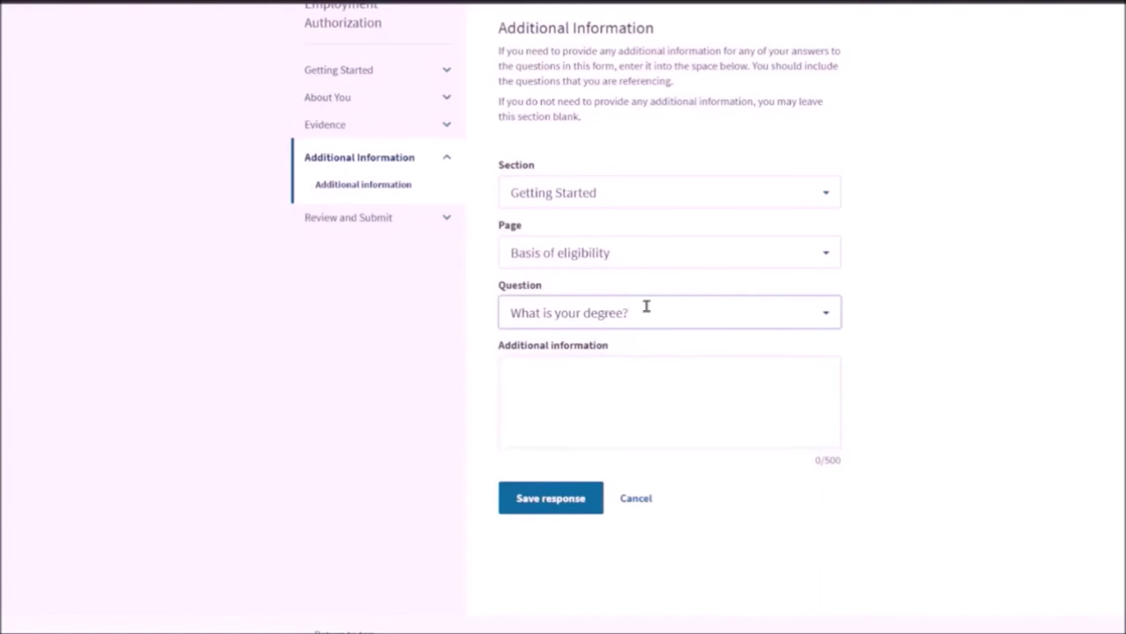
{"action": "left_click", "coordinate": [827, 254]}
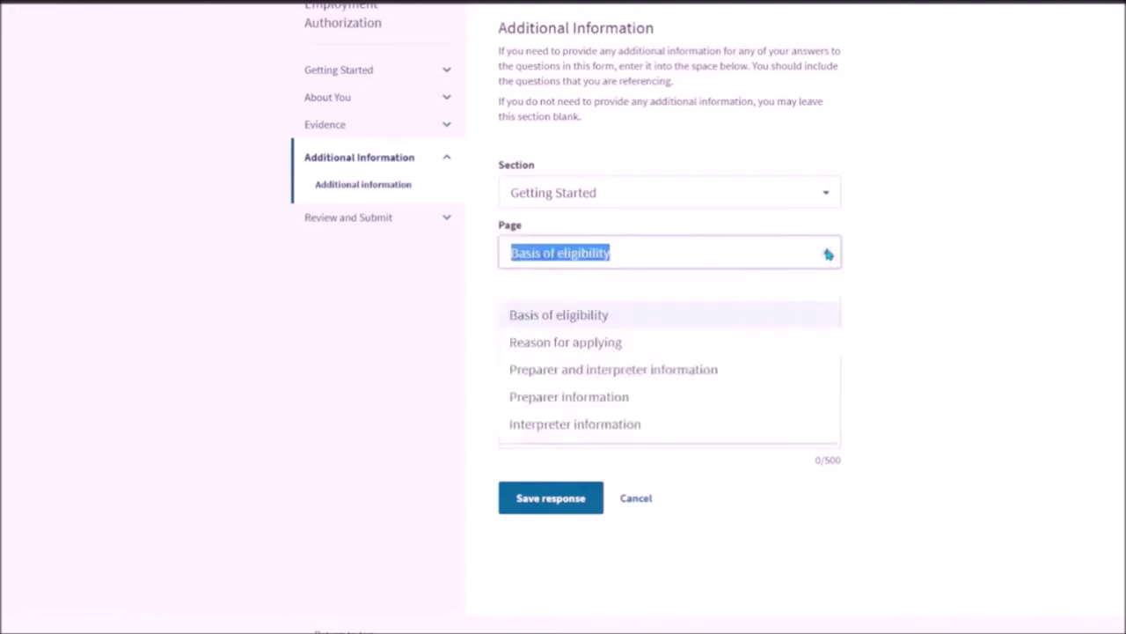
{"action": "left_click", "coordinate": [828, 198]}
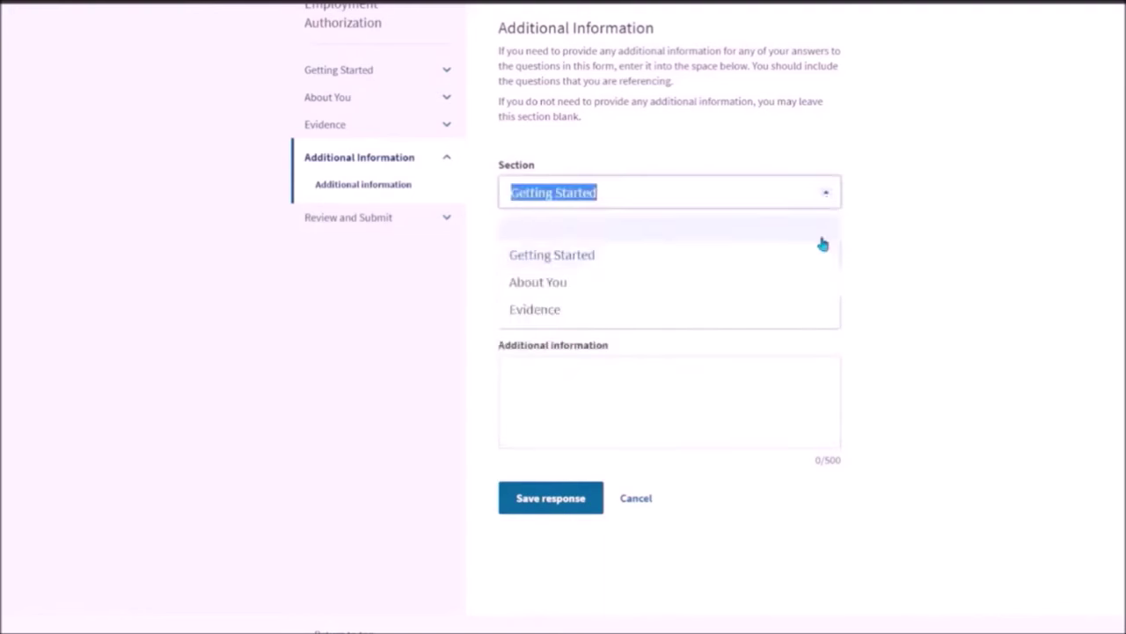
{"action": "left_click", "coordinate": [811, 281]}
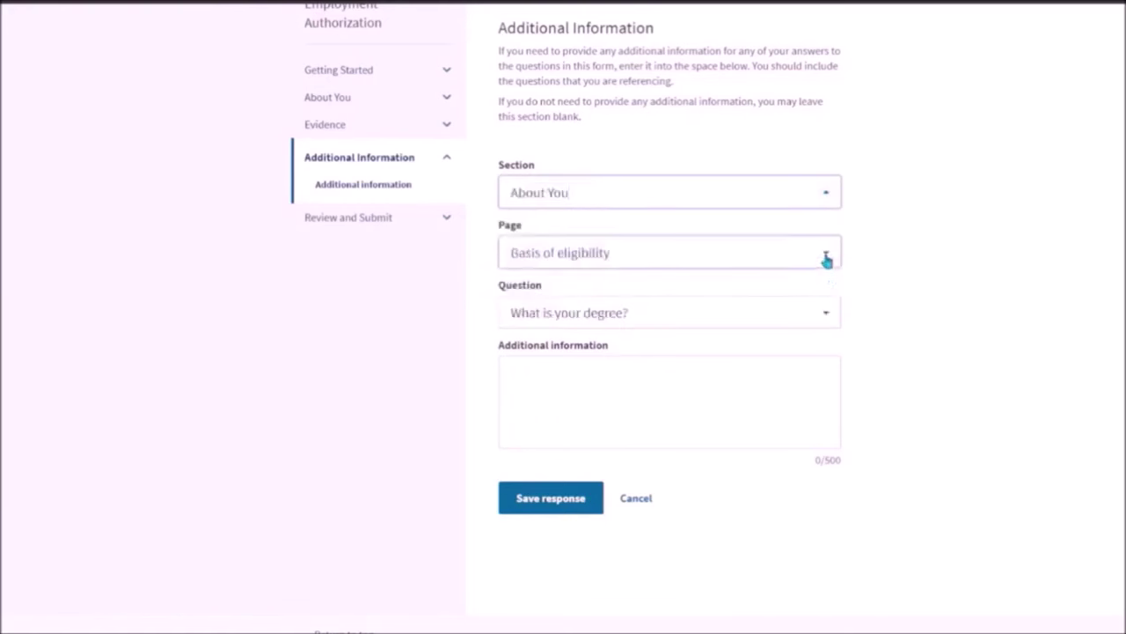
{"action": "left_click", "coordinate": [828, 254]}
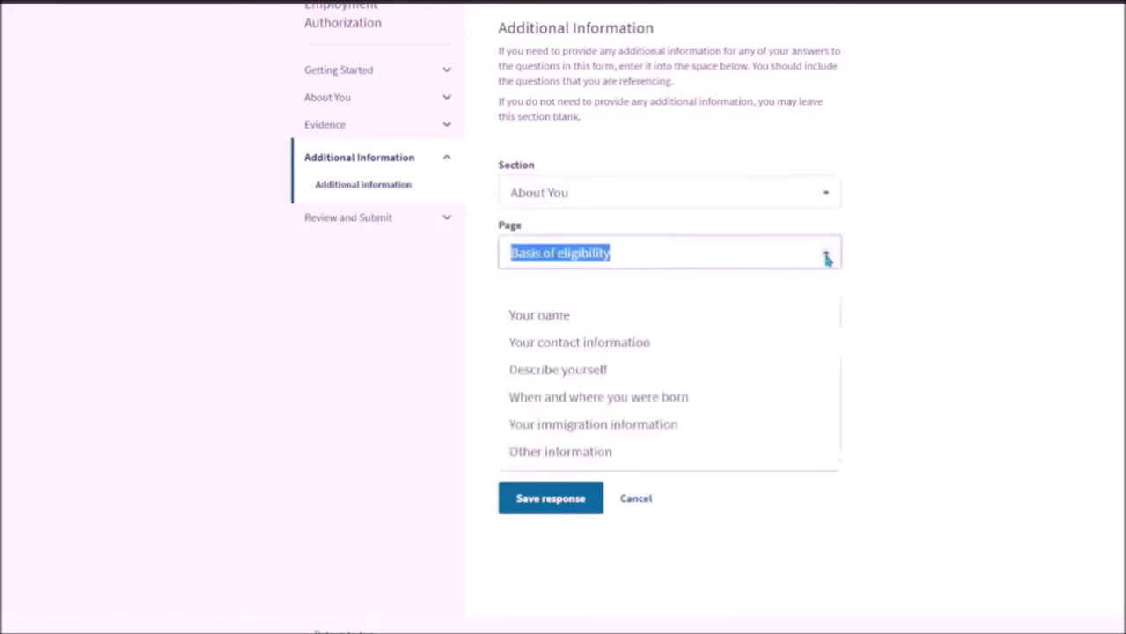
{"action": "left_click", "coordinate": [771, 426]}
{"action": "left_click", "coordinate": [821, 314]}
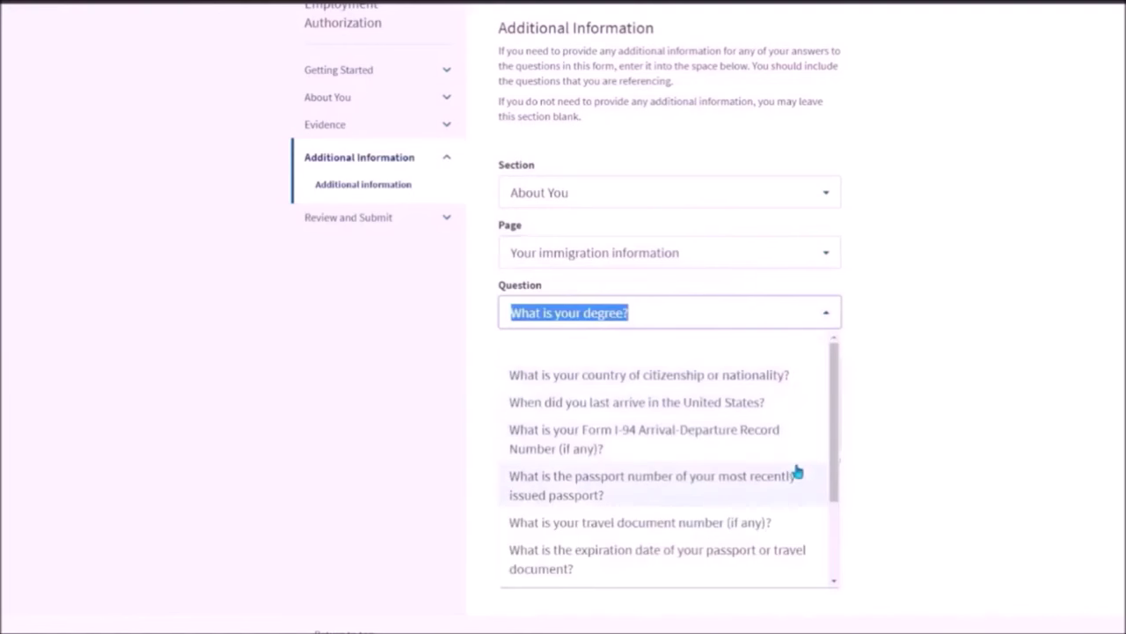
{"action": "scroll", "coordinate": [796, 470], "scroll_direction": "down", "scroll_amount": 2}
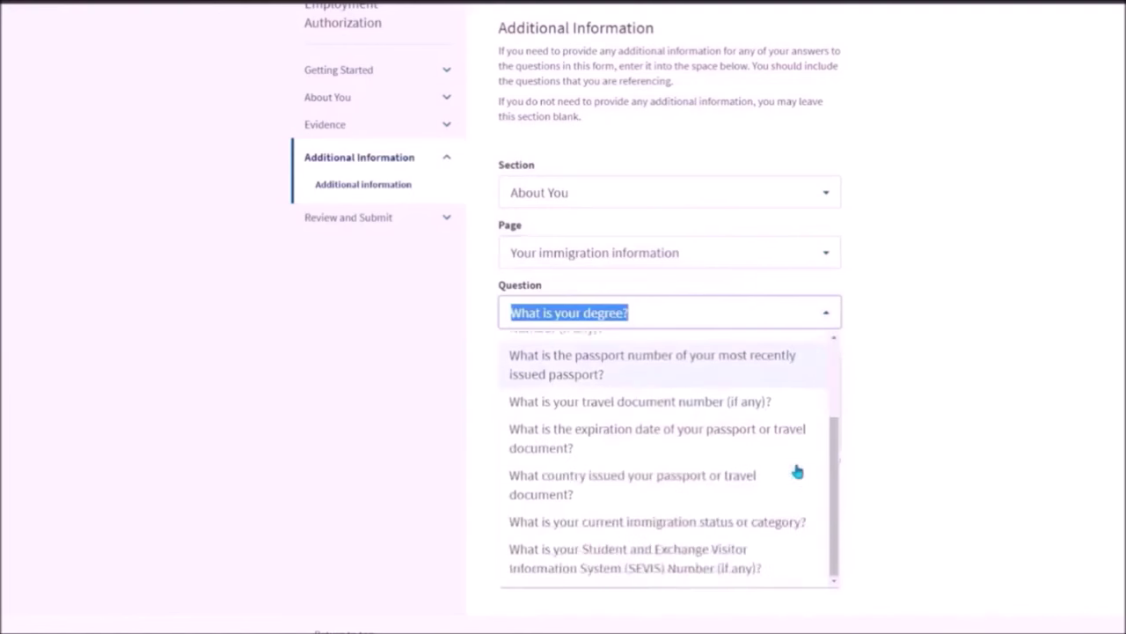
{"action": "left_click", "coordinate": [704, 566]}
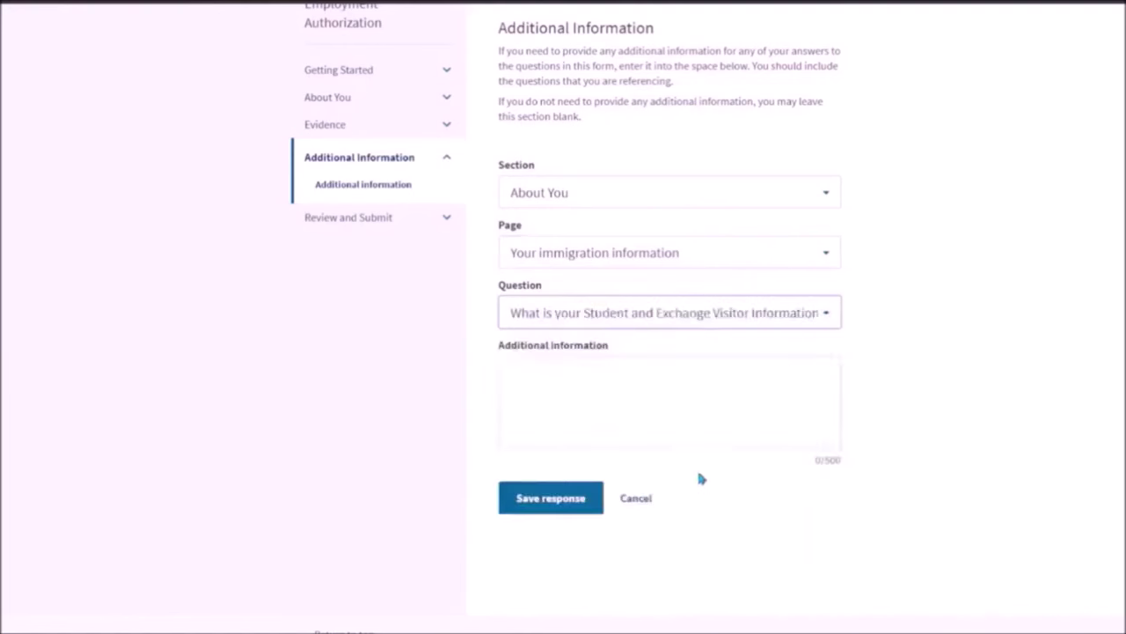
Step: Abandon the unsaved SEVIS response, returning to the three saved additional-information responses
{"action": "left_click", "coordinate": [513, 373]}
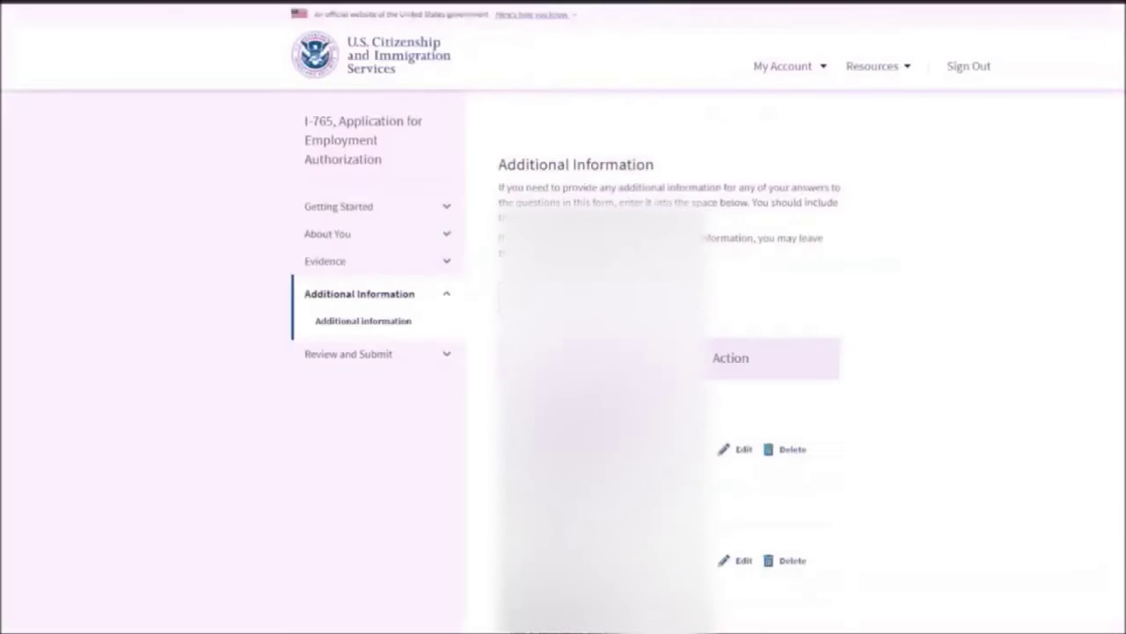
{"action": "scroll", "coordinate": [563, 317], "scroll_direction": "down", "scroll_amount": 3}
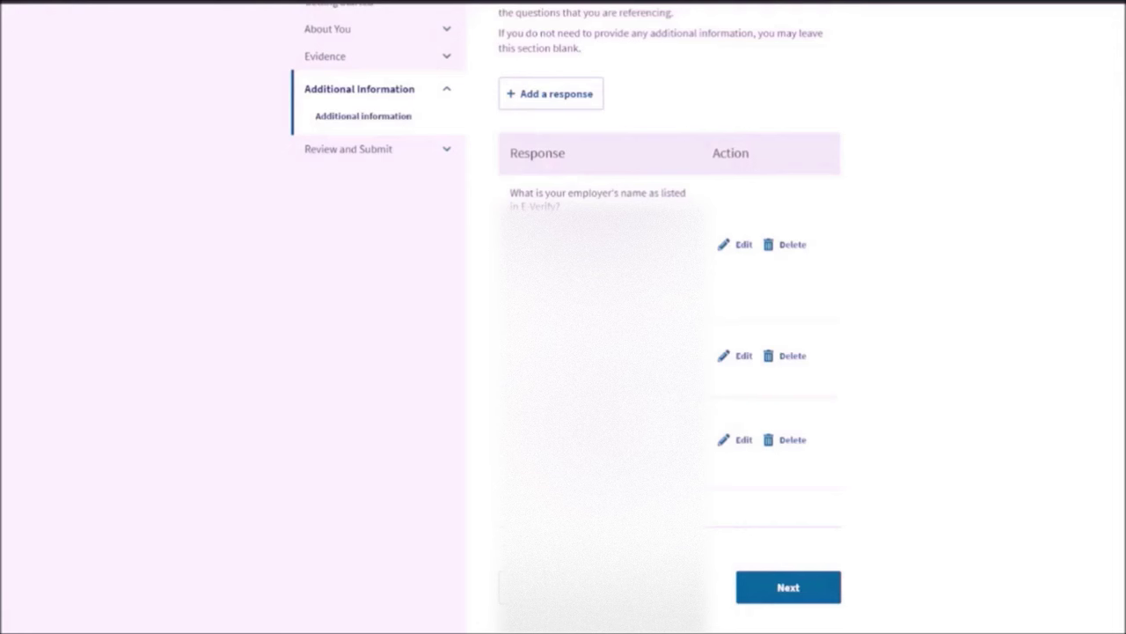
Step: Review the eligibility response's company name and Doctorate (Ph.D.) degree, then continue to Review and Submit
{"action": "left_click_drag", "start_coordinate": [532, 416], "coordinate": [622, 429]}
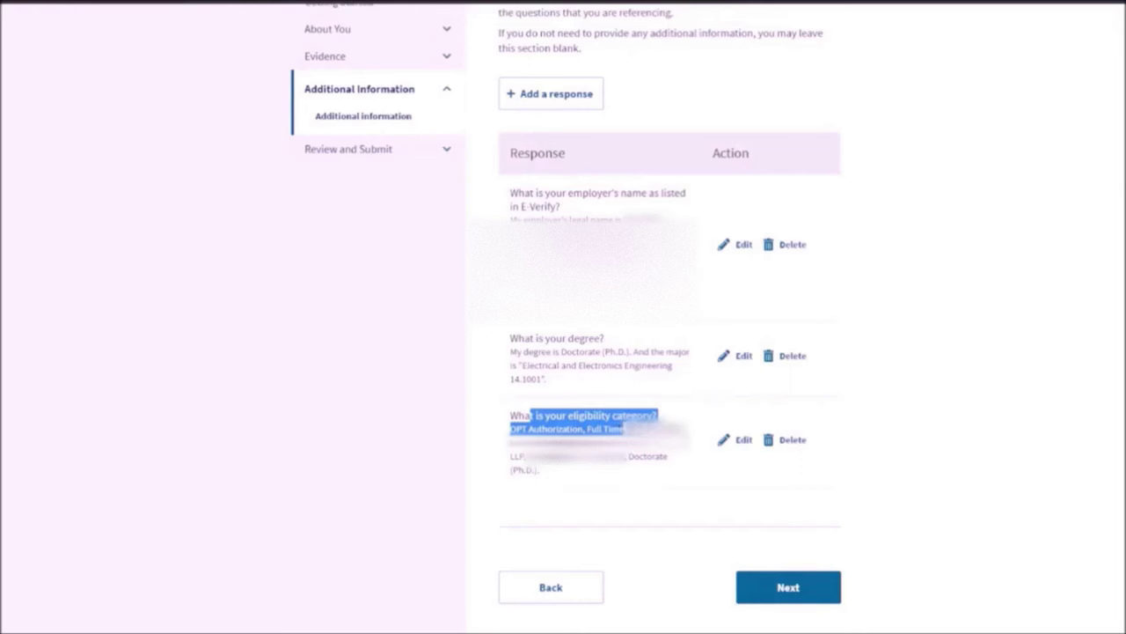
{"action": "left_click_drag", "start_coordinate": [524, 456], "coordinate": [625, 455]}
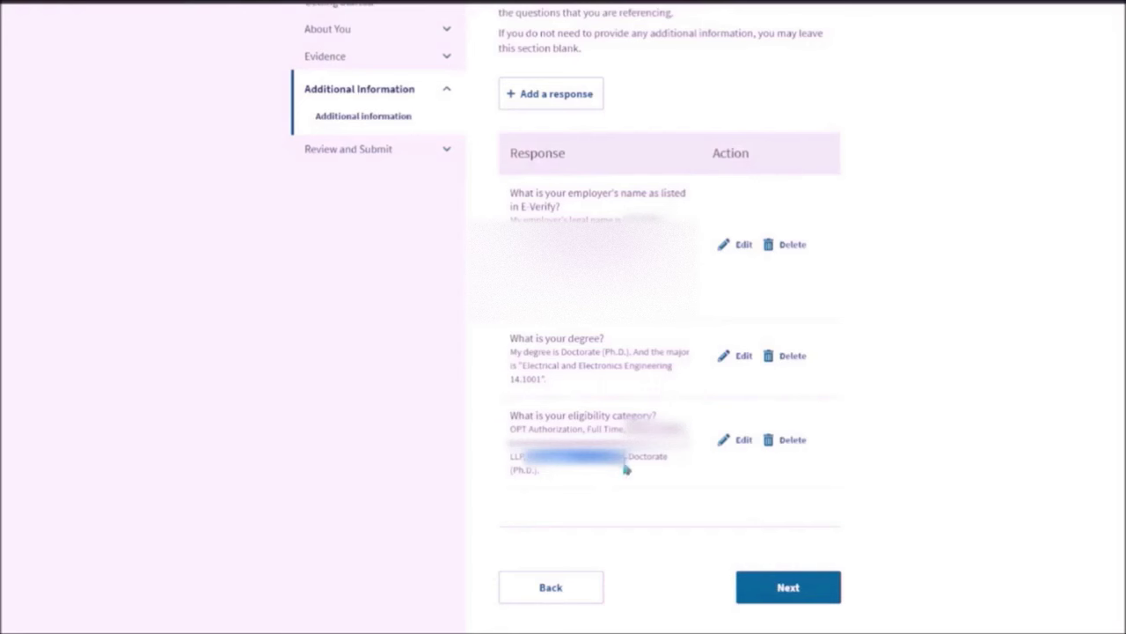
{"action": "left_click_drag", "start_coordinate": [628, 456], "coordinate": [643, 470]}
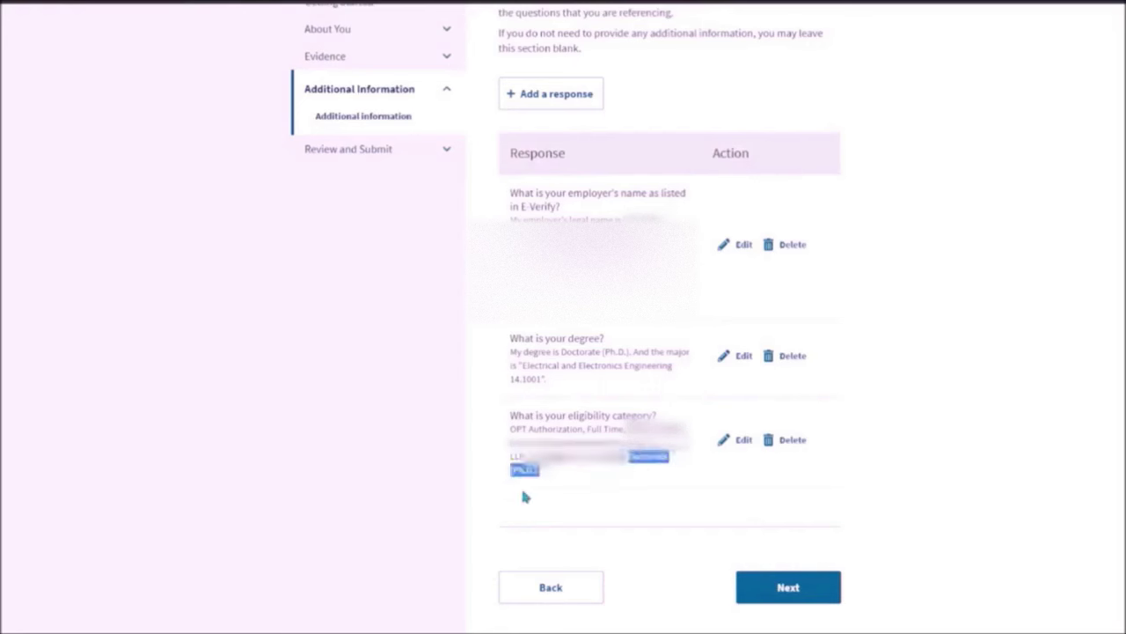
{"action": "left_click", "coordinate": [478, 478]}
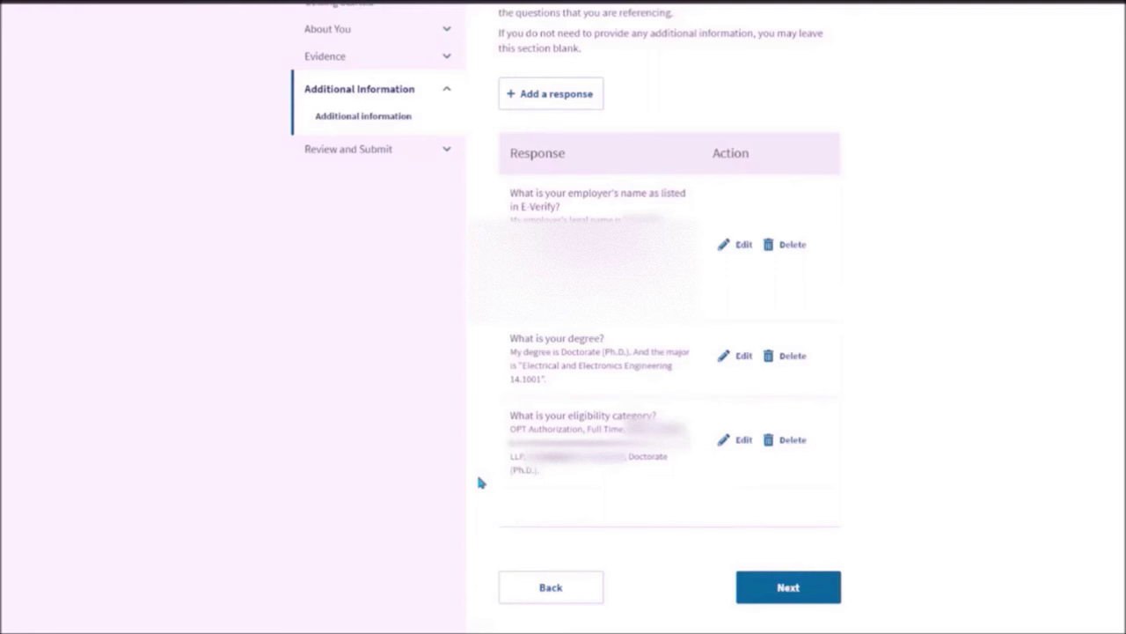
{"action": "left_click", "coordinate": [789, 587]}
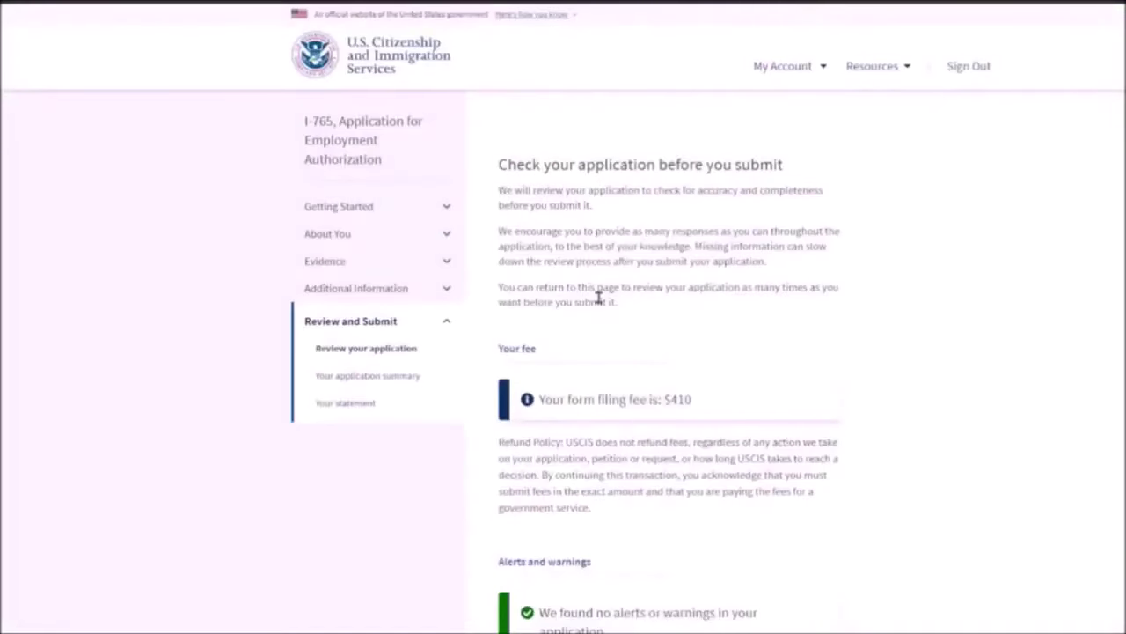
Step: Accept the review check showing a $410 fee and no warnings, continuing to the application summary
{"action": "scroll", "coordinate": [598, 299], "scroll_direction": "down", "scroll_amount": 2}
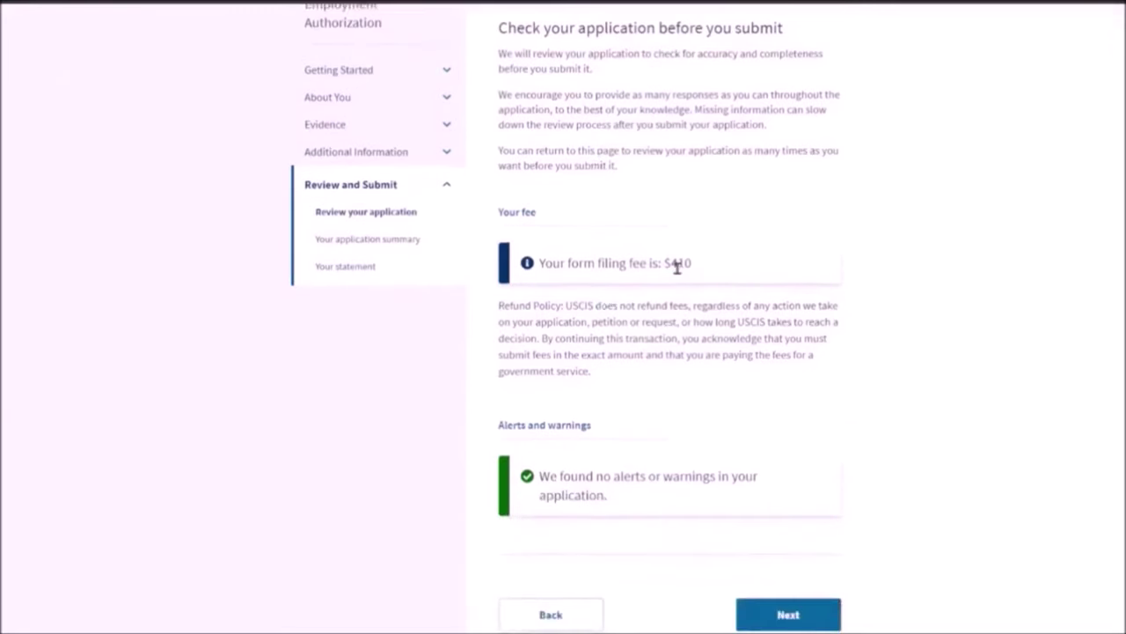
{"action": "left_click", "coordinate": [787, 613]}
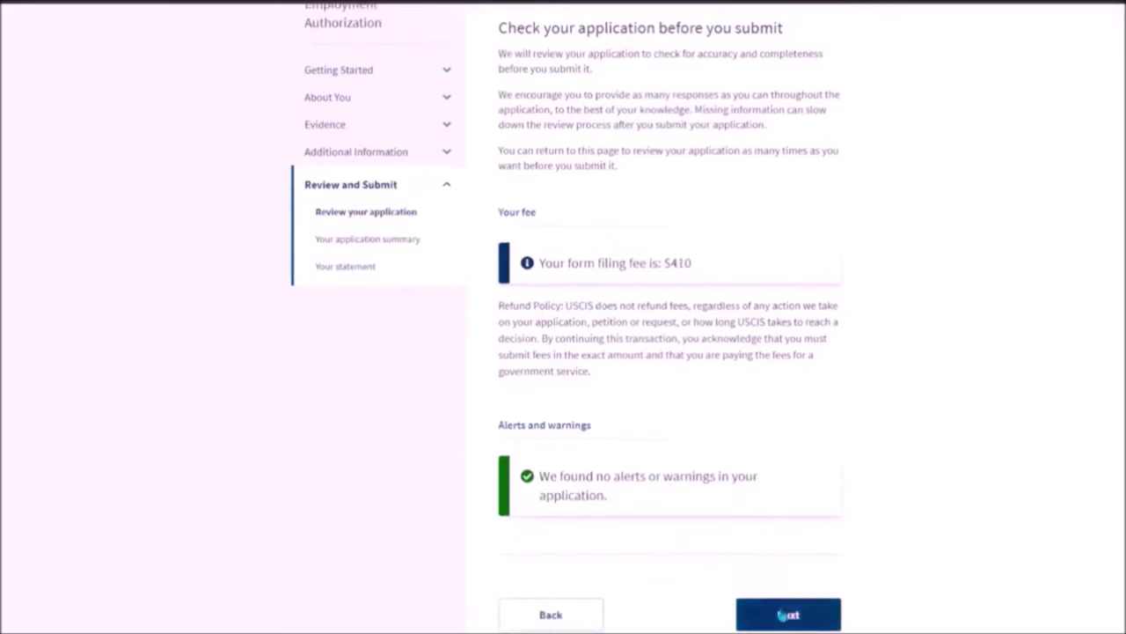